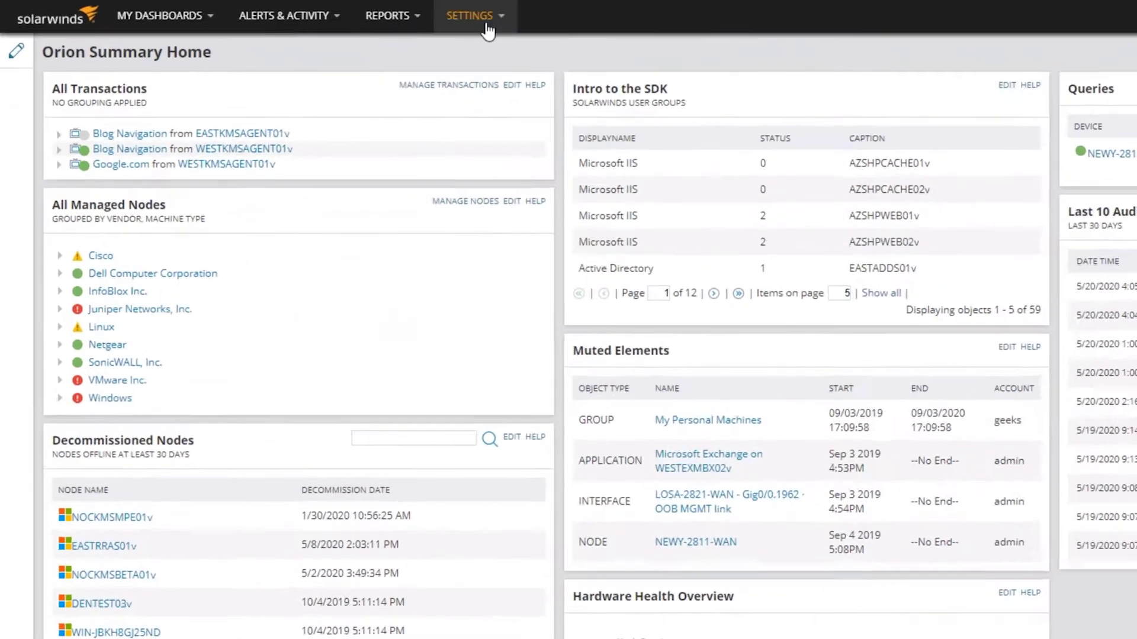
# Step: Choose All Settings from the SETTINGS menu to reach Main Settings & Administration
pyautogui.click(341, 17)
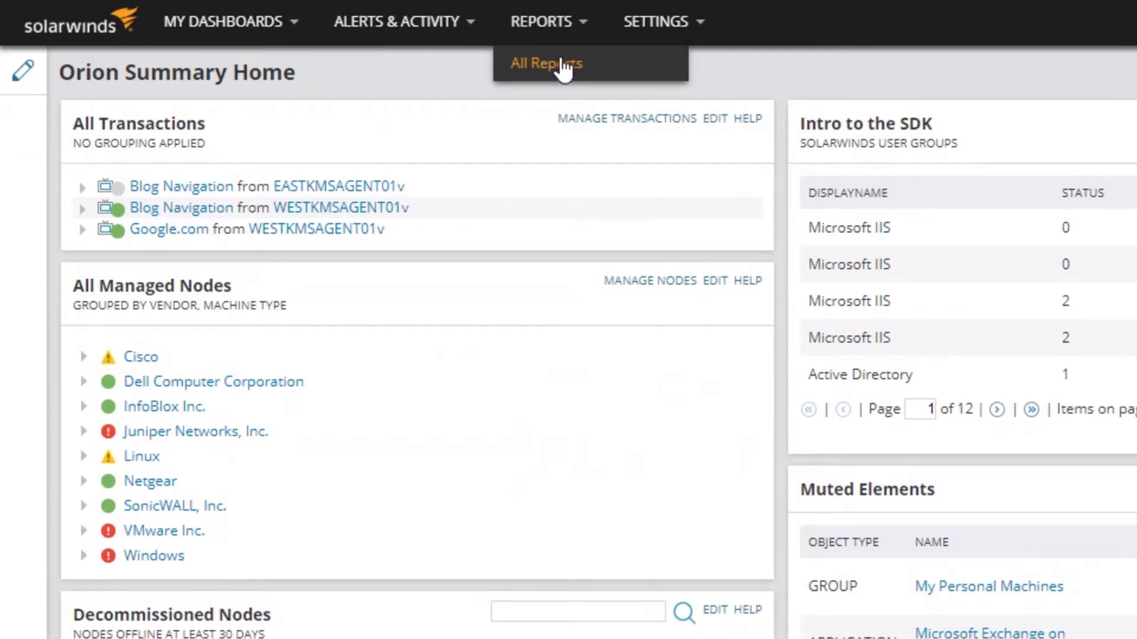
pyautogui.moveTo(678, 24)
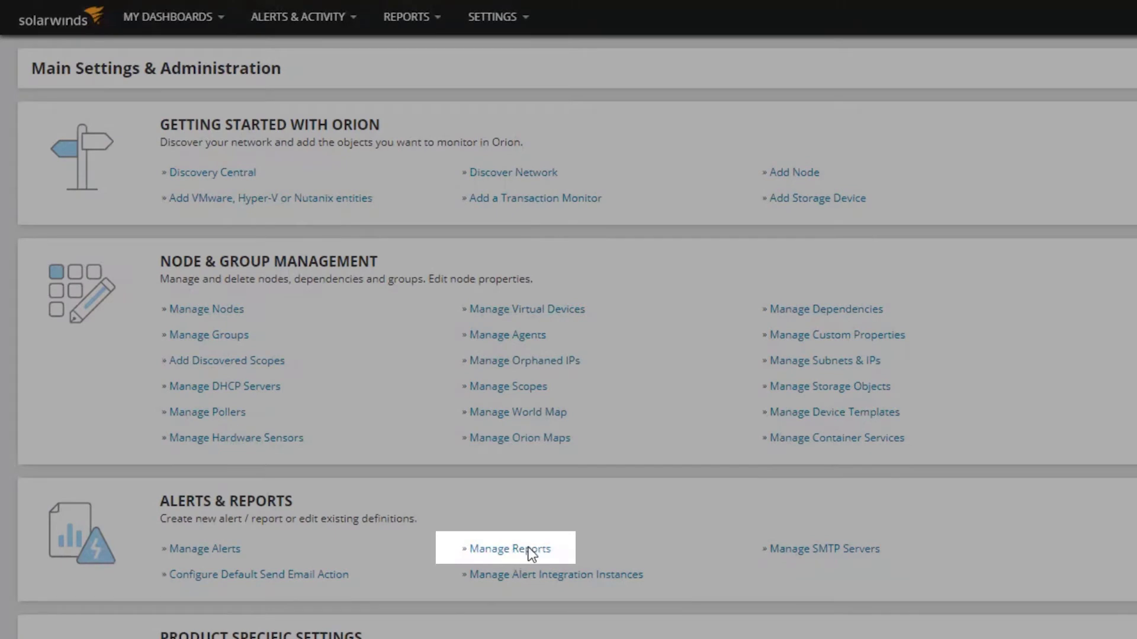
# Step: Create a new report from Manage Reports and dismiss the Getting Started tips
pyautogui.click(528, 551)
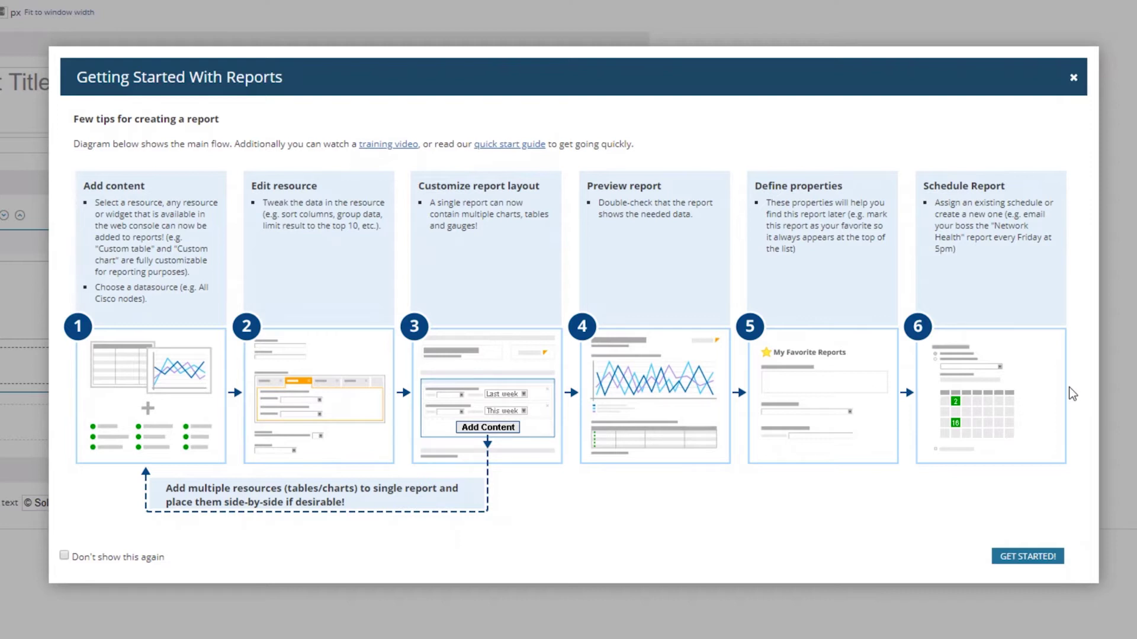
pyautogui.click(1033, 555)
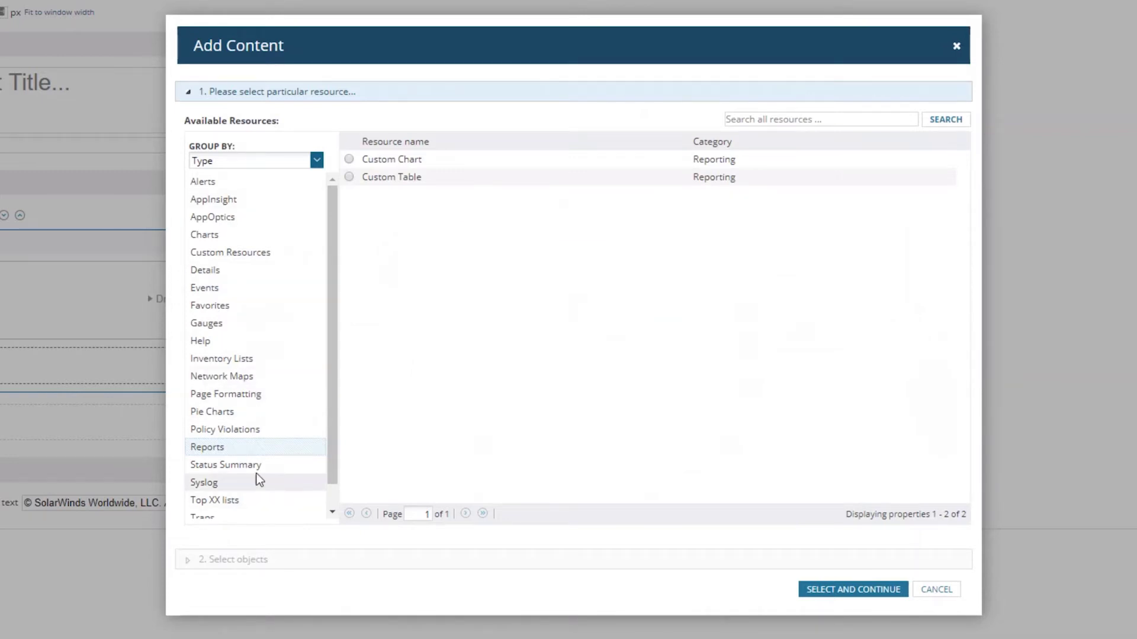
# Step: Add a Custom Table resource from the Reports group and continue to object selection
pyautogui.click(248, 224)
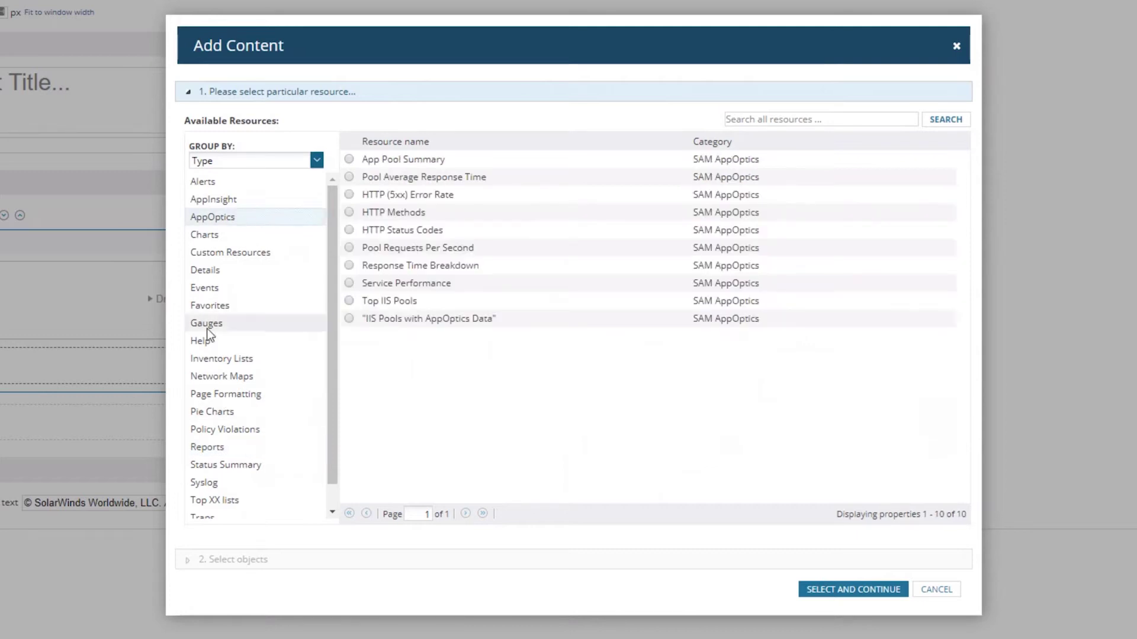
pyautogui.click(209, 308)
pyautogui.click(226, 410)
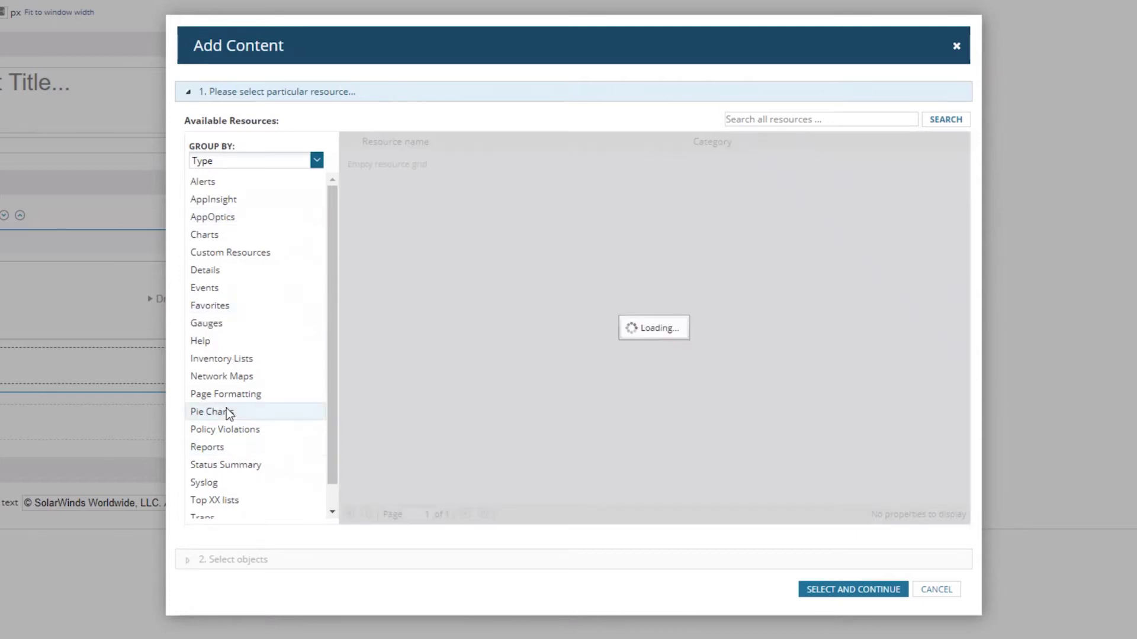
pyautogui.click(229, 449)
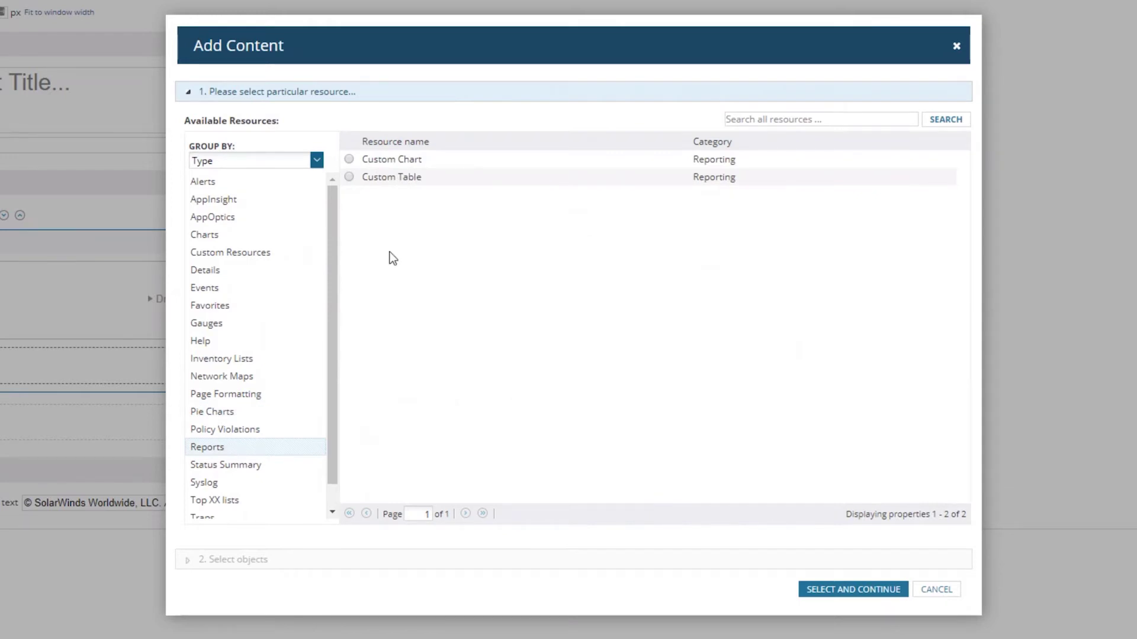
pyautogui.click(349, 177)
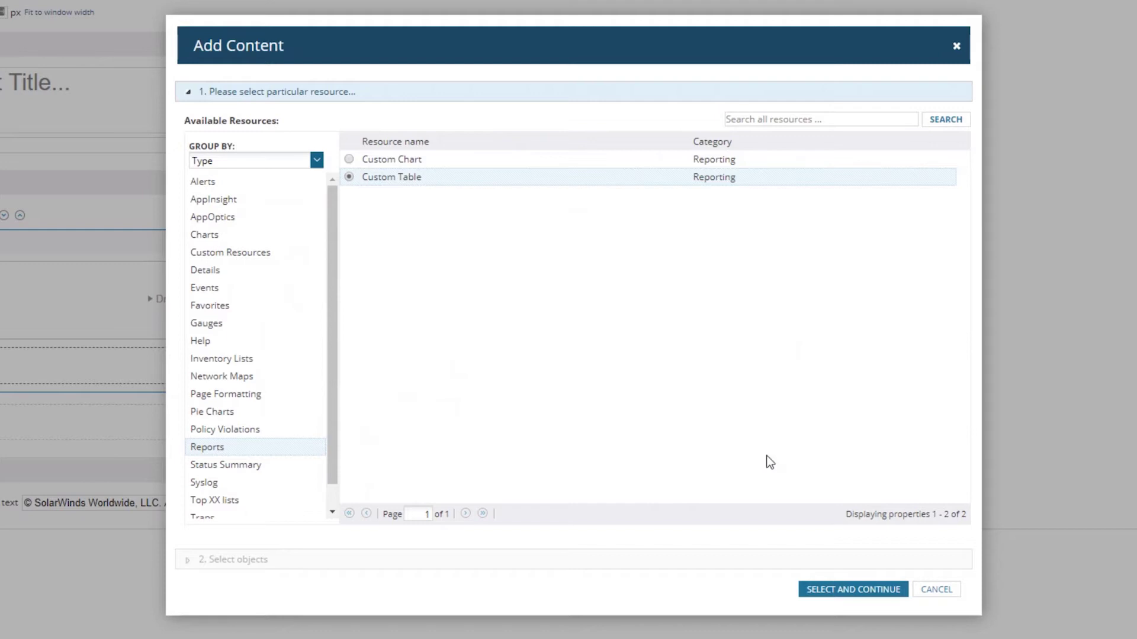
pyautogui.click(837, 597)
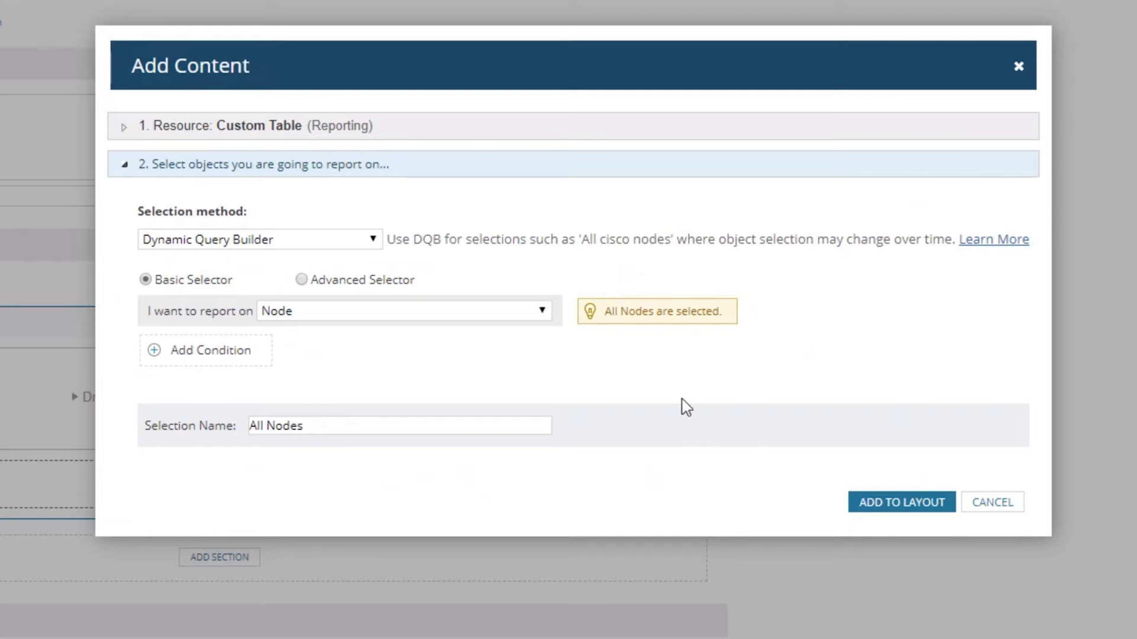
pyautogui.click(376, 241)
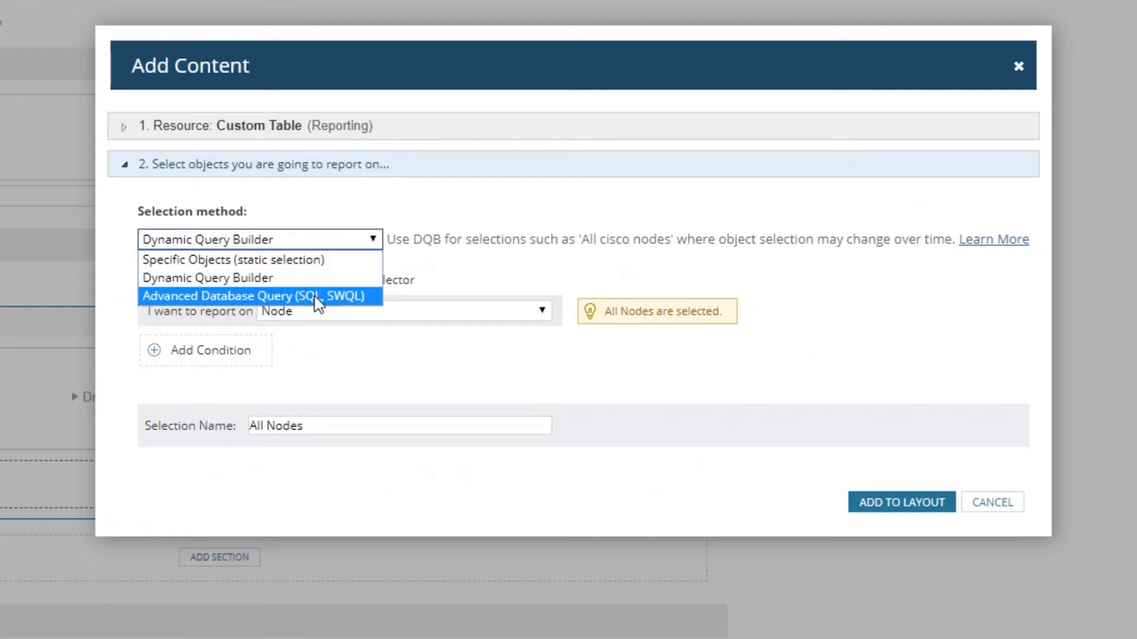
pyautogui.click(379, 281)
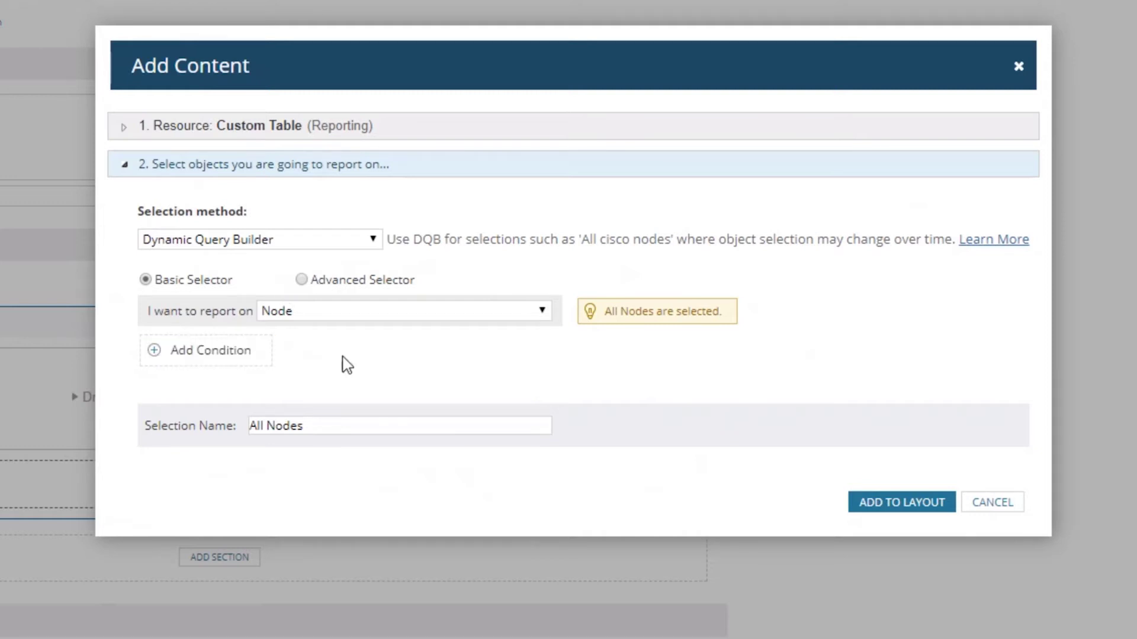
pyautogui.click(244, 368)
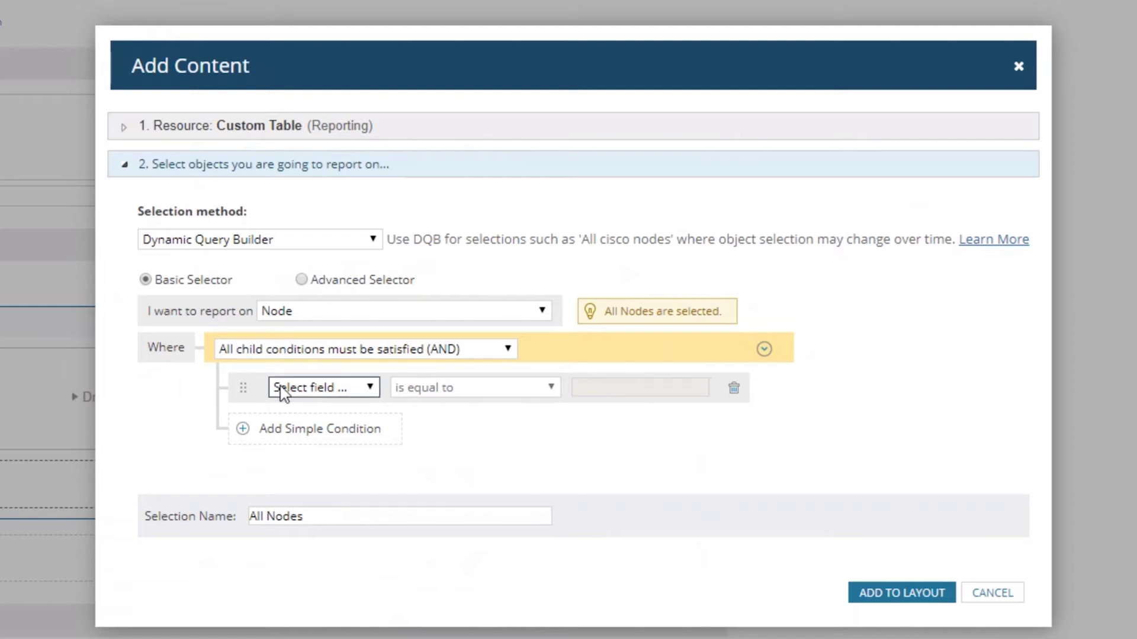
# Step: Change the 'I want to report on' object type from Nodes to Interface
pyautogui.click(348, 314)
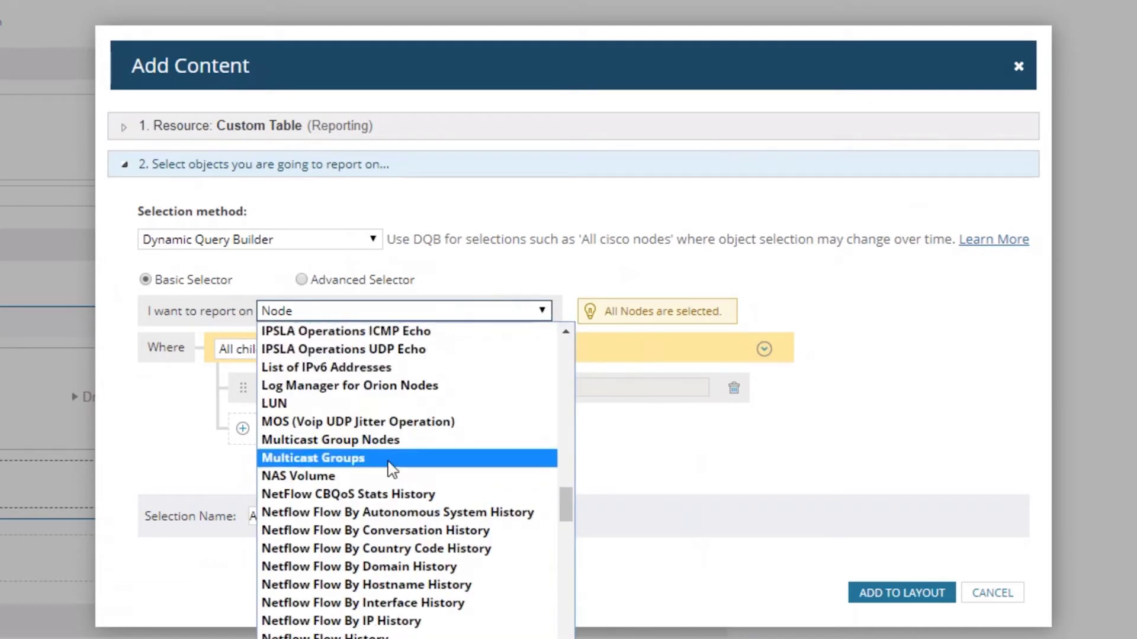
pyautogui.scroll(5, 387, 450)
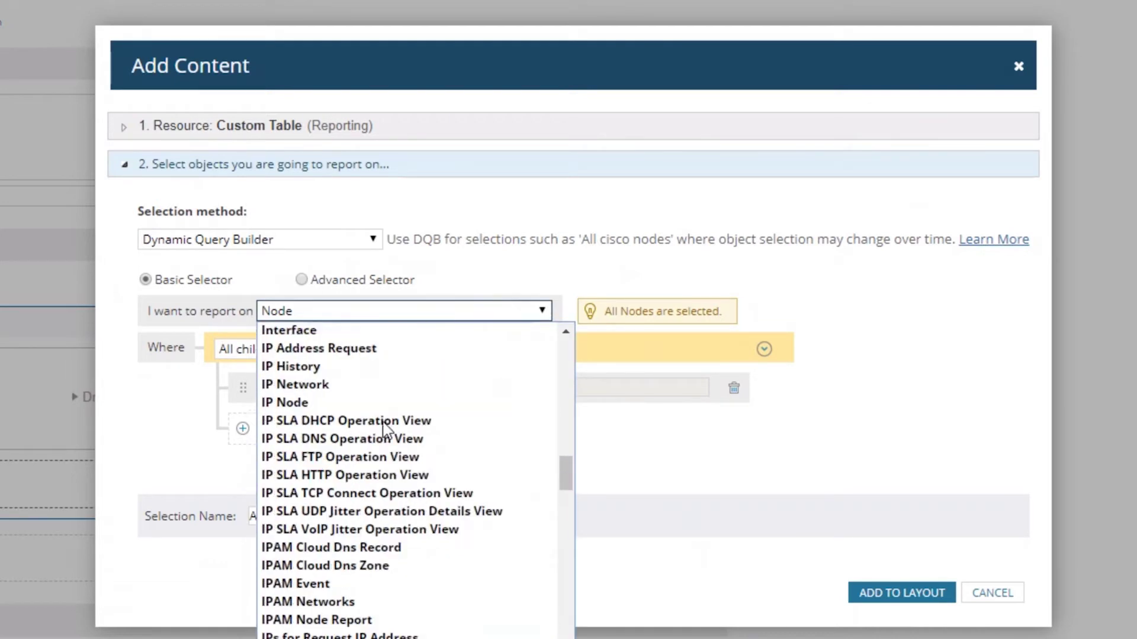
pyautogui.scroll(2, 355, 431)
pyautogui.click(325, 406)
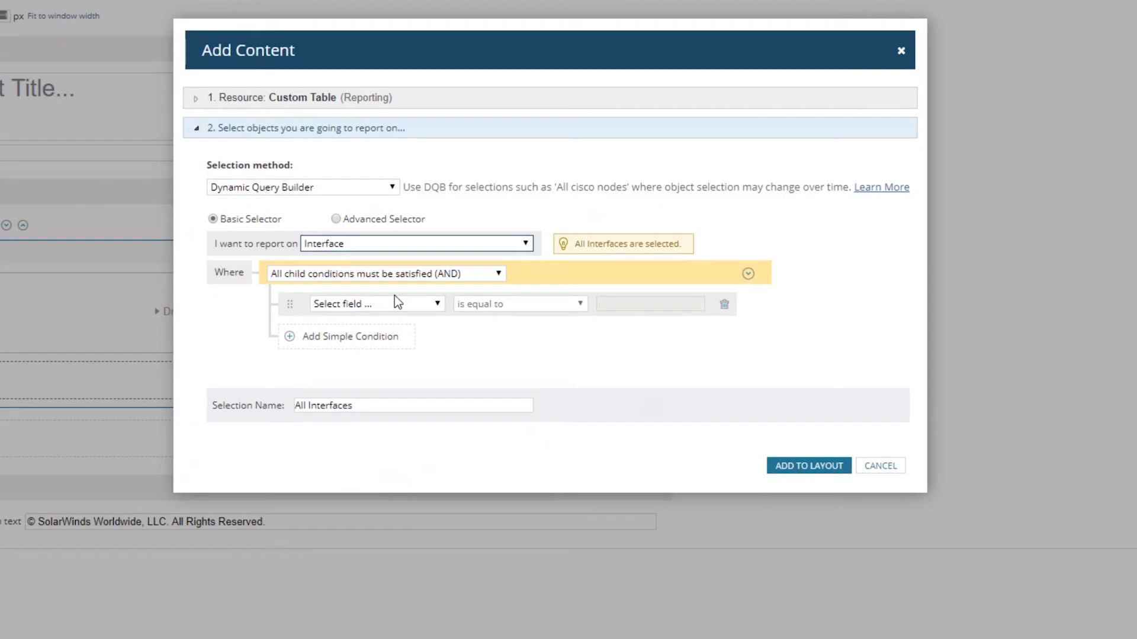
# Step: Switch the filter condition to the Advanced Selector and bring up its full field list
pyautogui.click(418, 304)
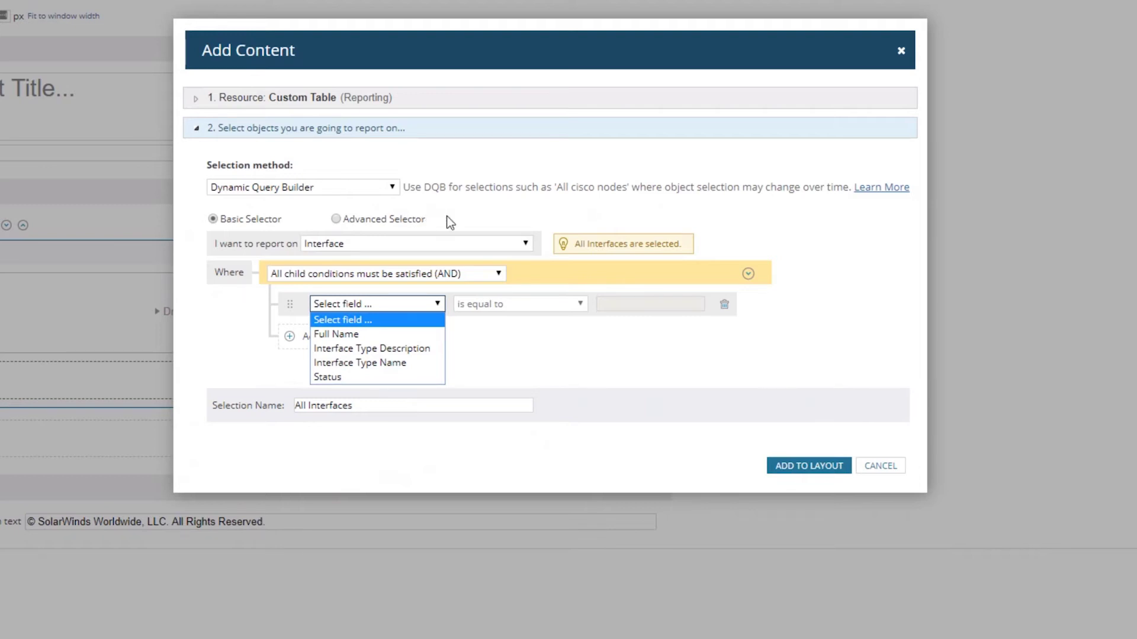
pyautogui.click(338, 223)
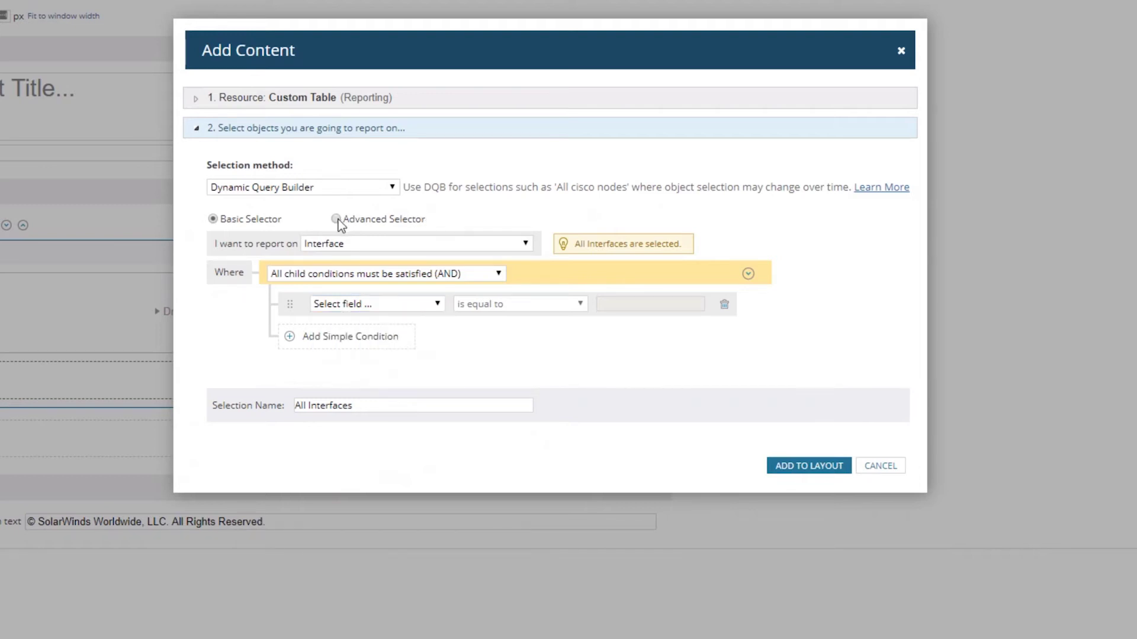
pyautogui.click(337, 219)
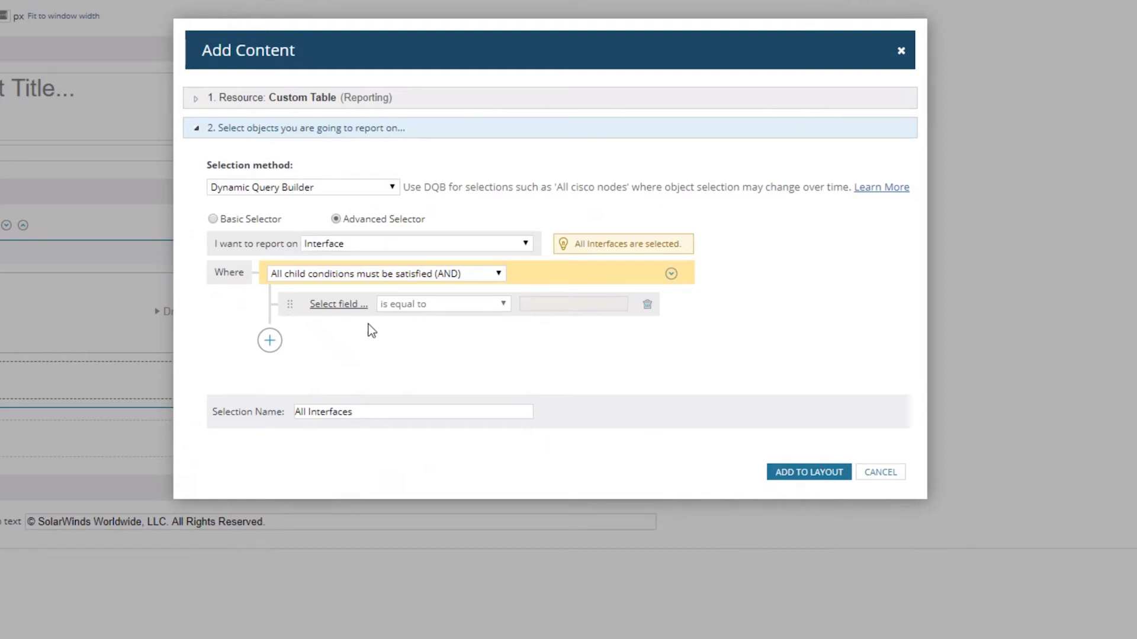
pyautogui.click(336, 305)
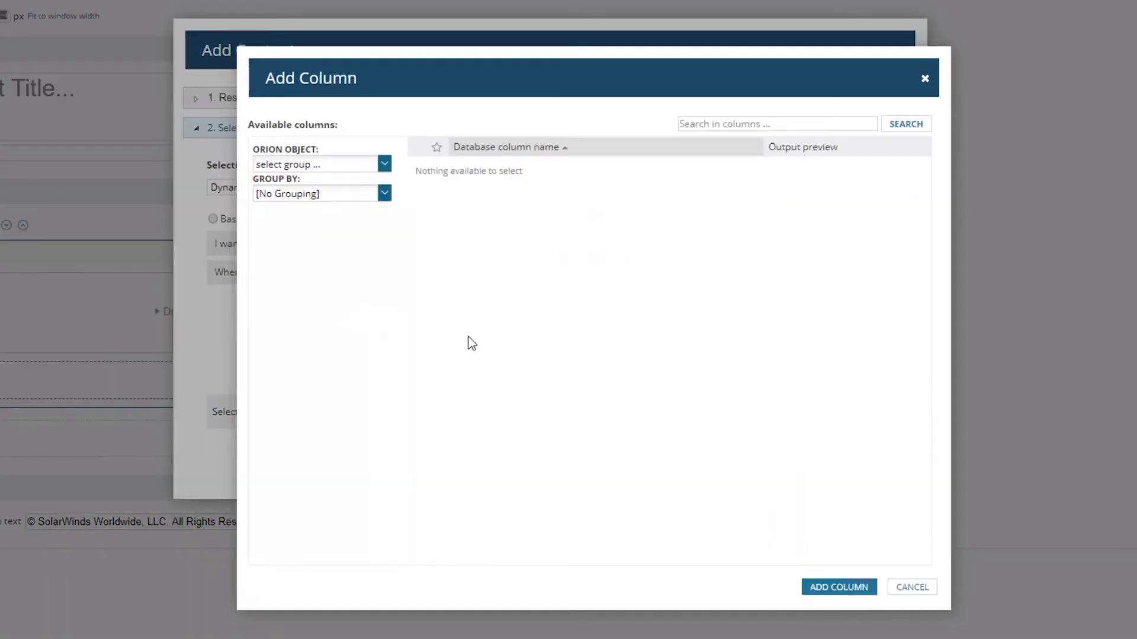
# Step: Choose Interface Index from the Interface object as the condition field
pyautogui.click(384, 165)
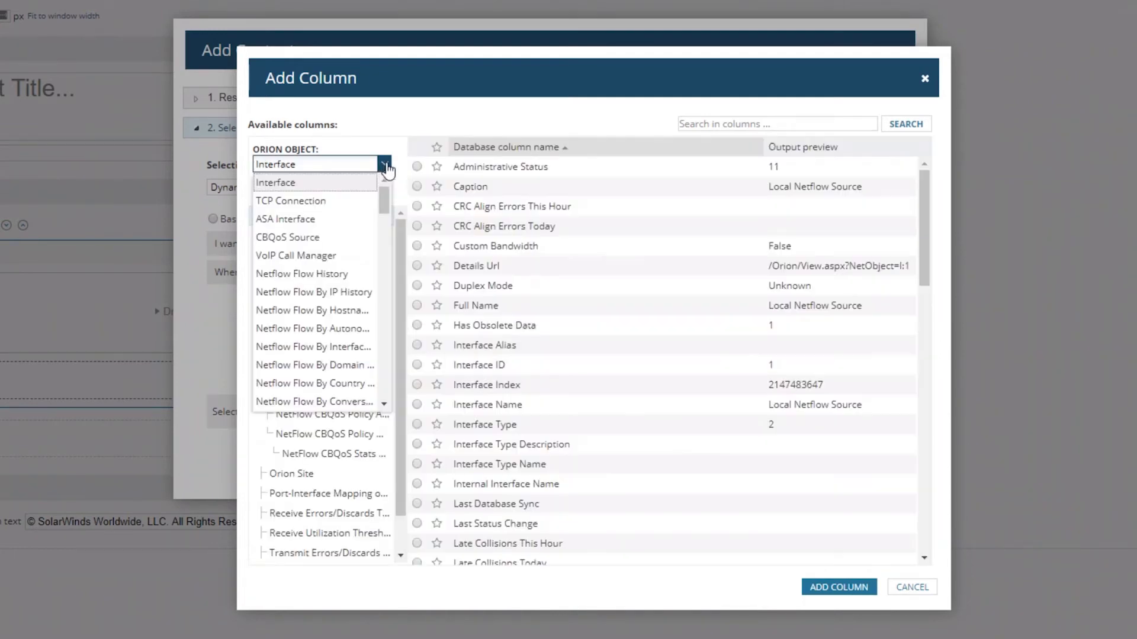
pyautogui.click(365, 183)
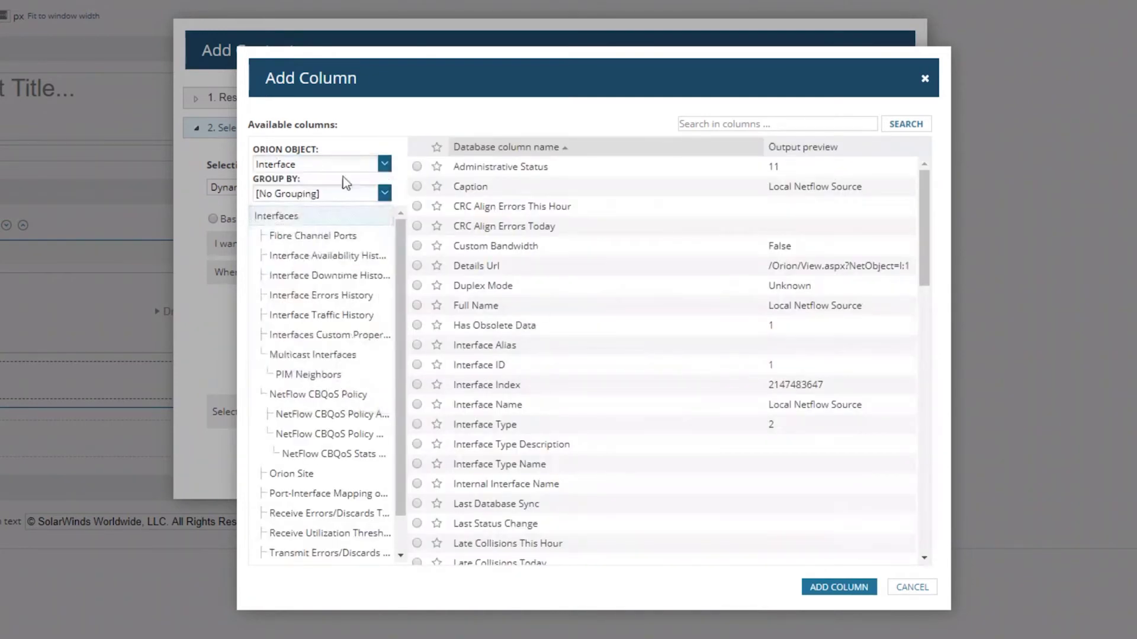
pyautogui.scroll(-1, 329, 375)
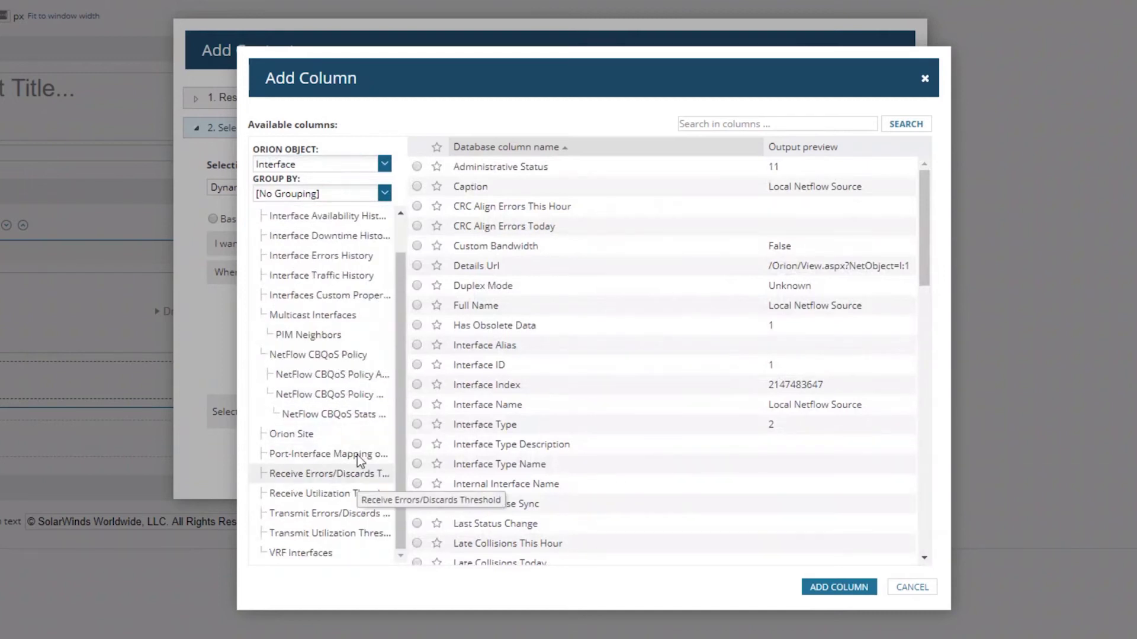
pyautogui.scroll(1, 390, 332)
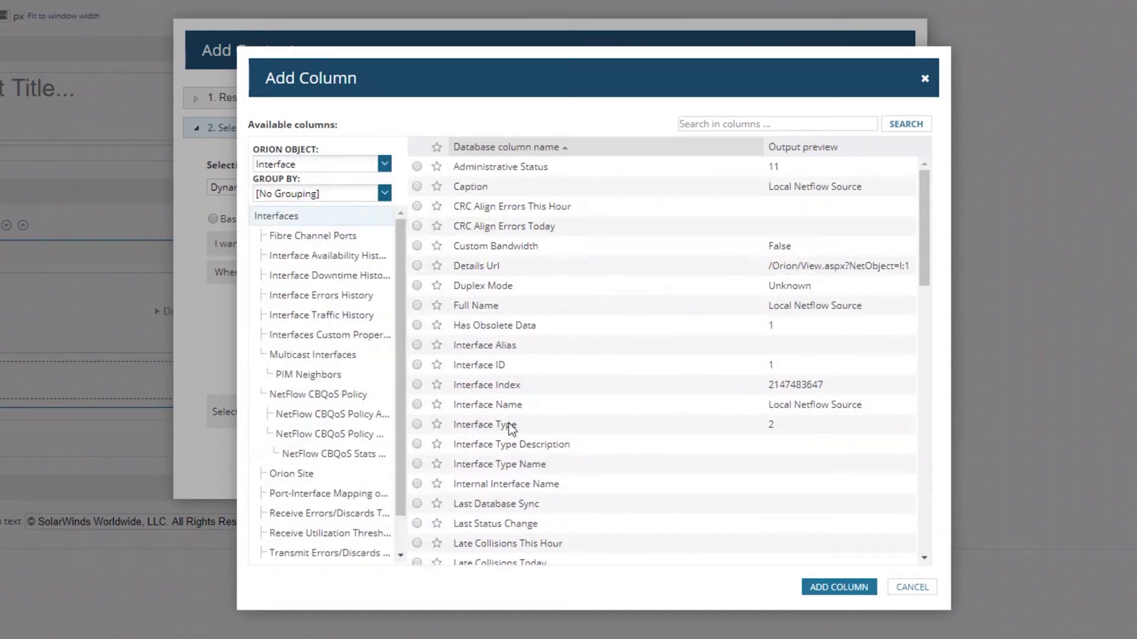
pyautogui.click(418, 385)
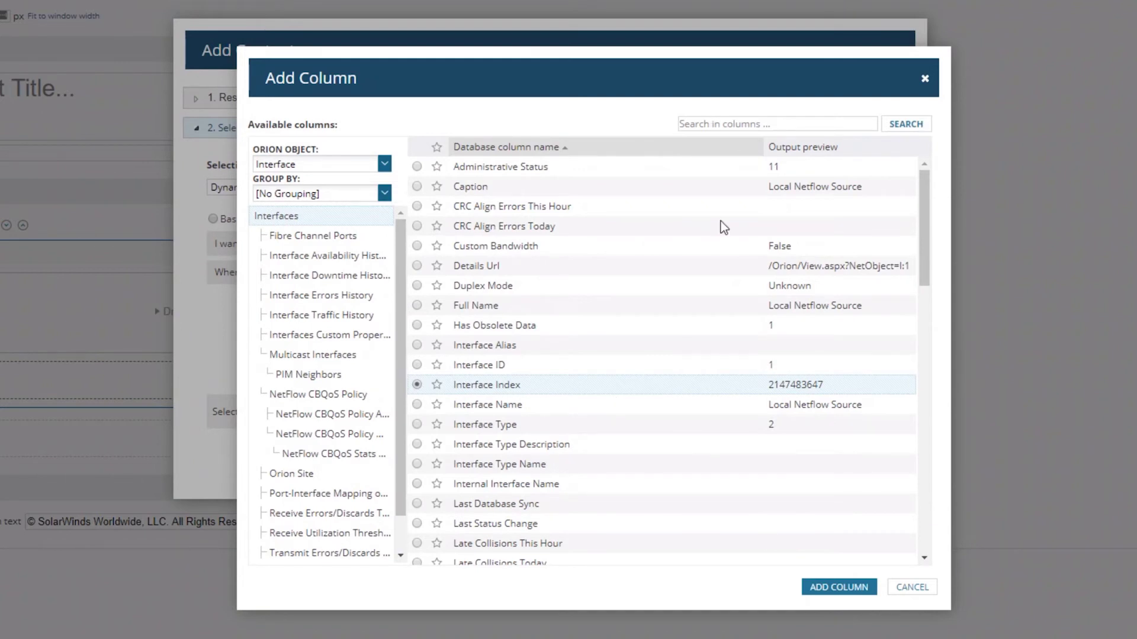
pyautogui.click(828, 592)
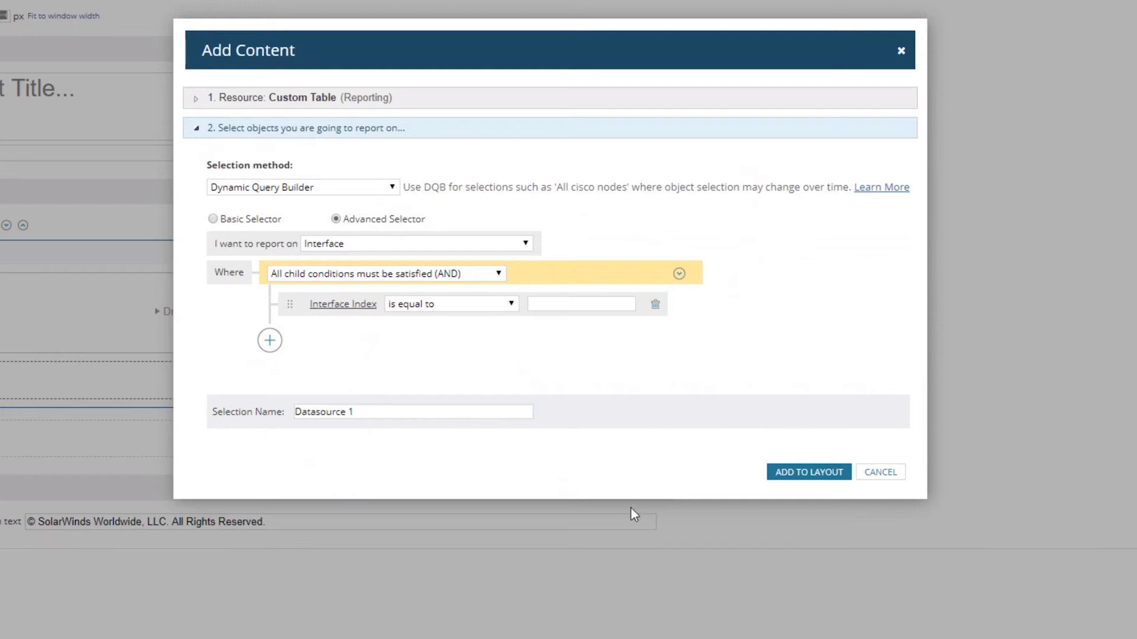
# Step: Set the Interface Index condition to 'is less than' and select the value box
pyautogui.click(511, 305)
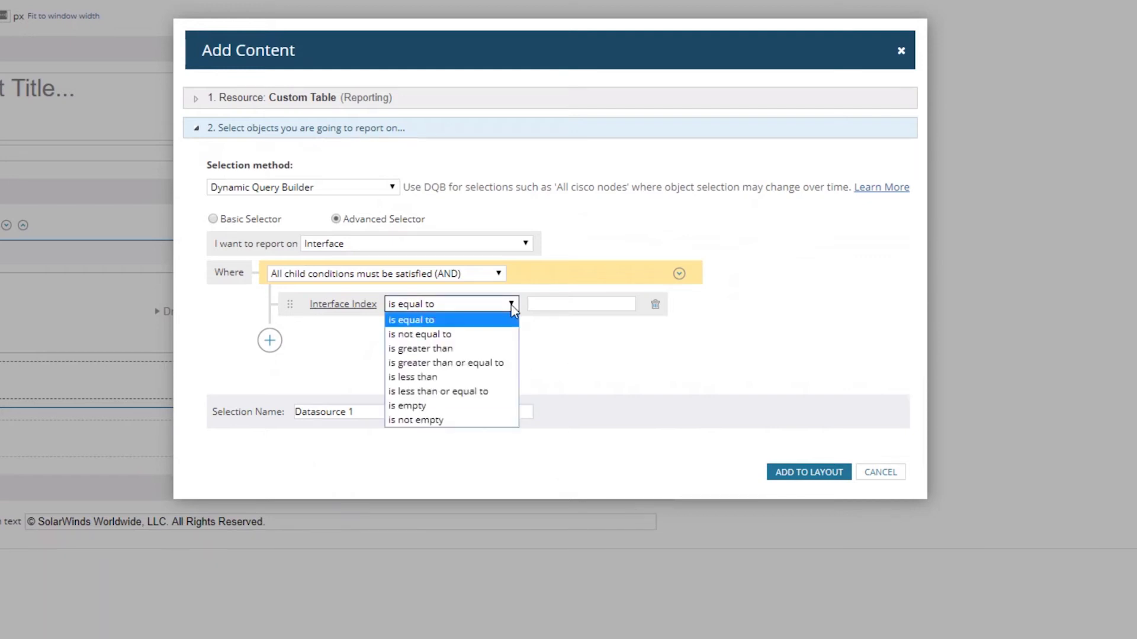
pyautogui.click(450, 375)
pyautogui.click(591, 306)
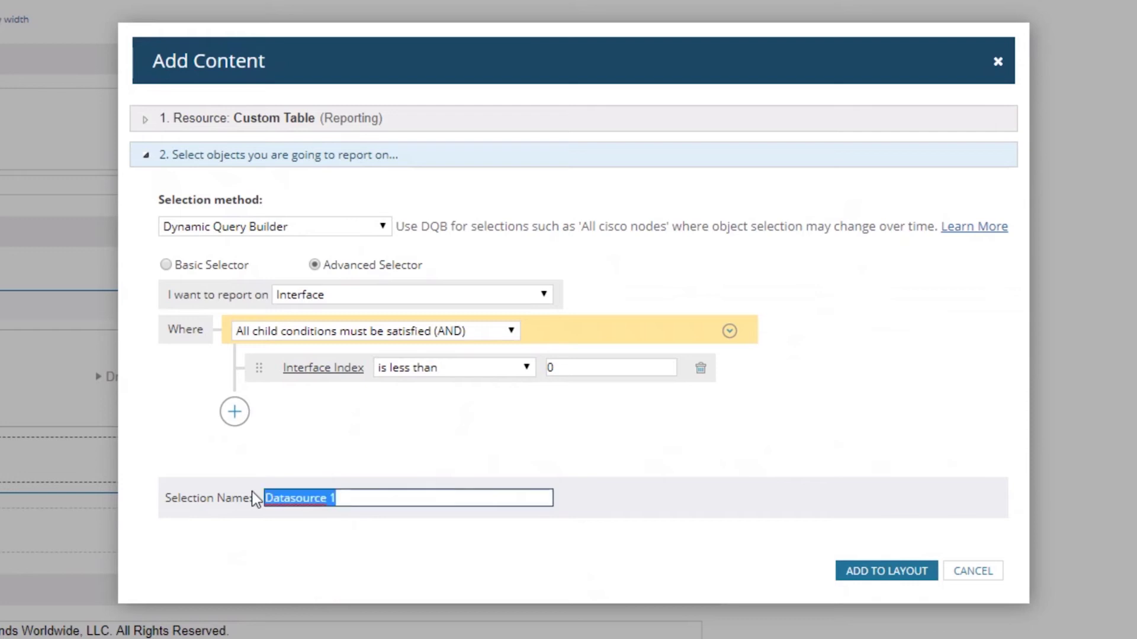
# Step: Begin naming the selection 'Re-Indexed Interfaces'
pyautogui.write('Re')
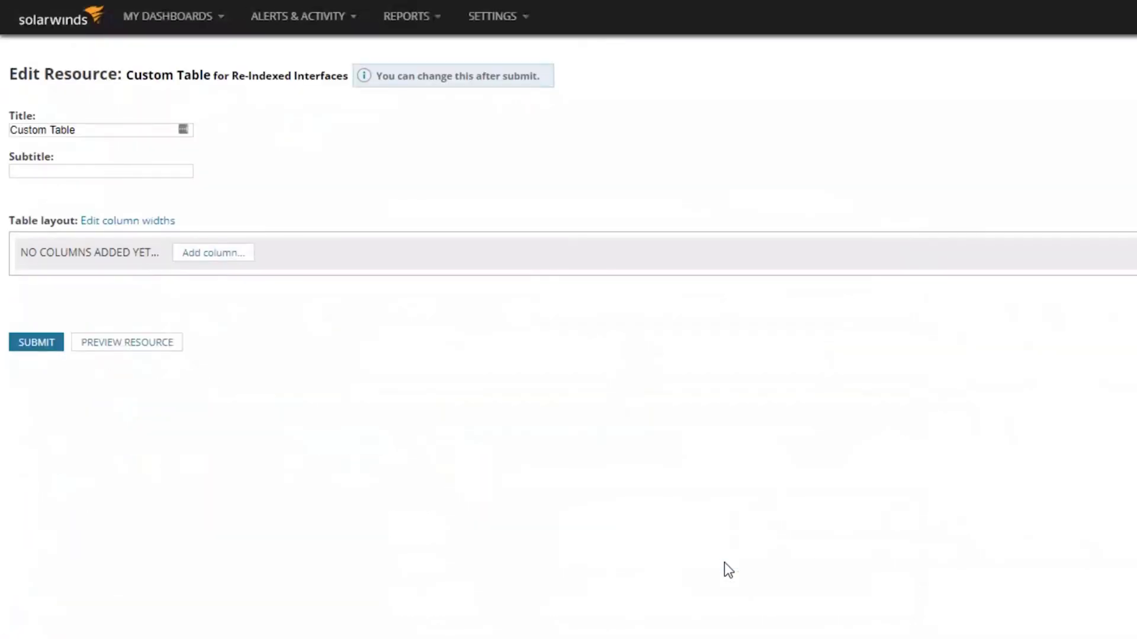
# Step: Tick the interface Caption, Interface Index and Status columns for the table
pyautogui.click(229, 259)
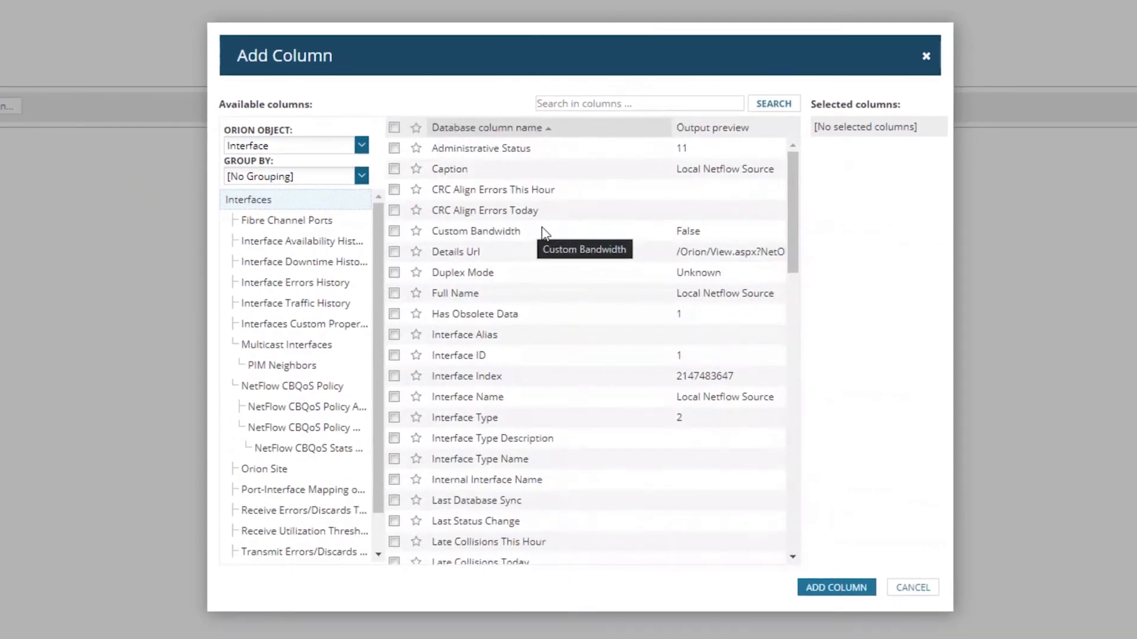
pyautogui.click(395, 169)
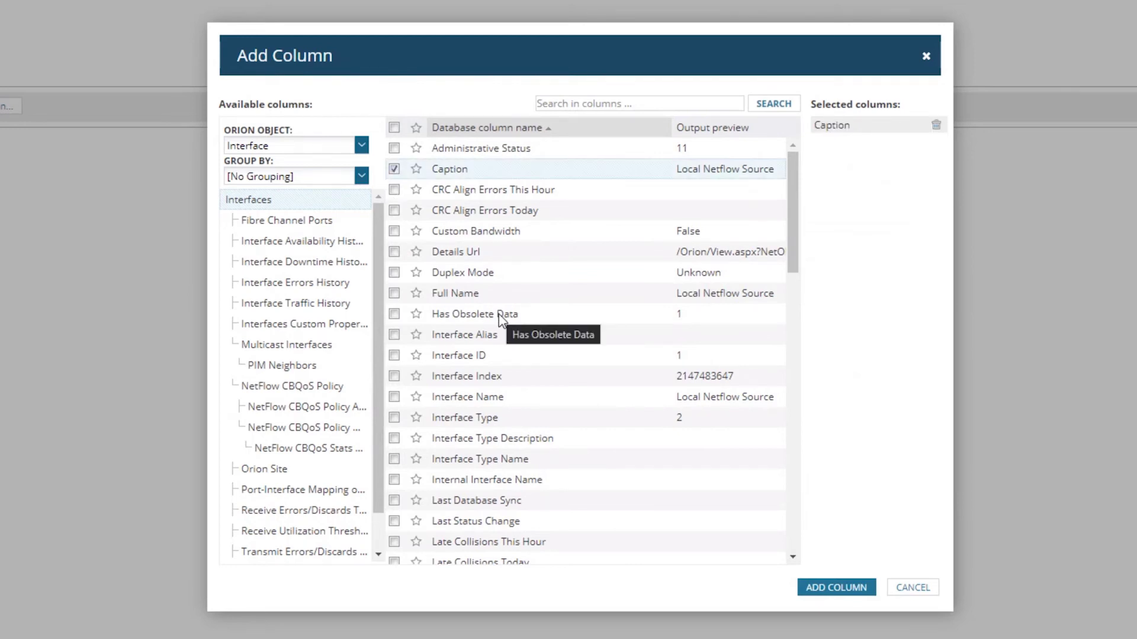
pyautogui.click(394, 376)
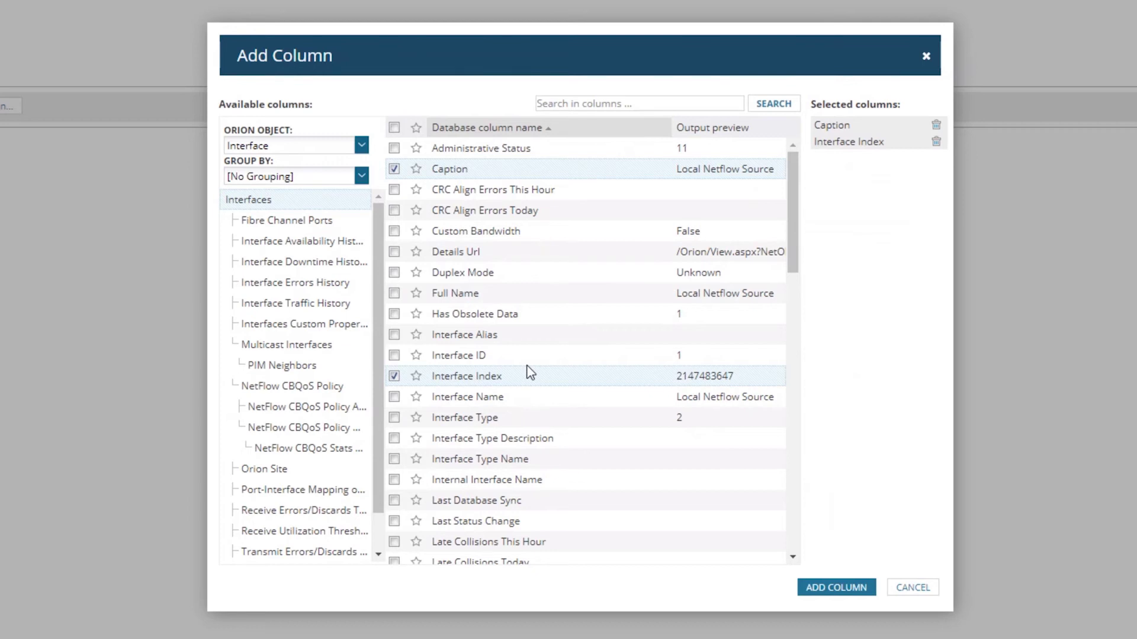
pyautogui.scroll(-15, 526, 373)
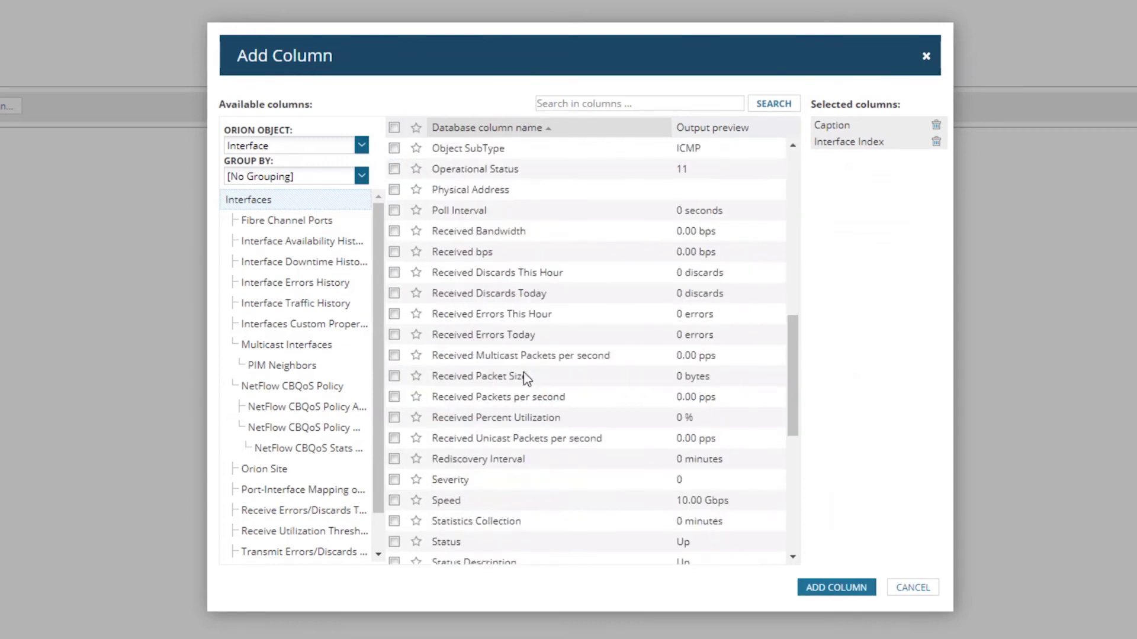
pyautogui.click(395, 460)
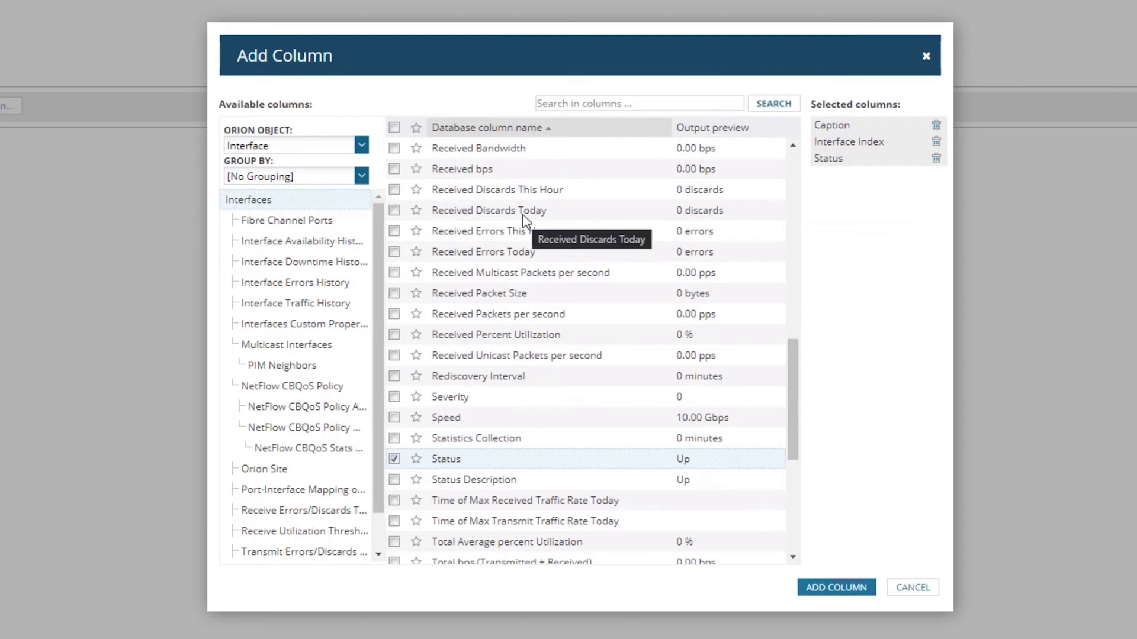
# Step: Switch the Orion Object list to Node to pick node columns
pyautogui.click(362, 148)
pyautogui.scroll(-3, 322, 269)
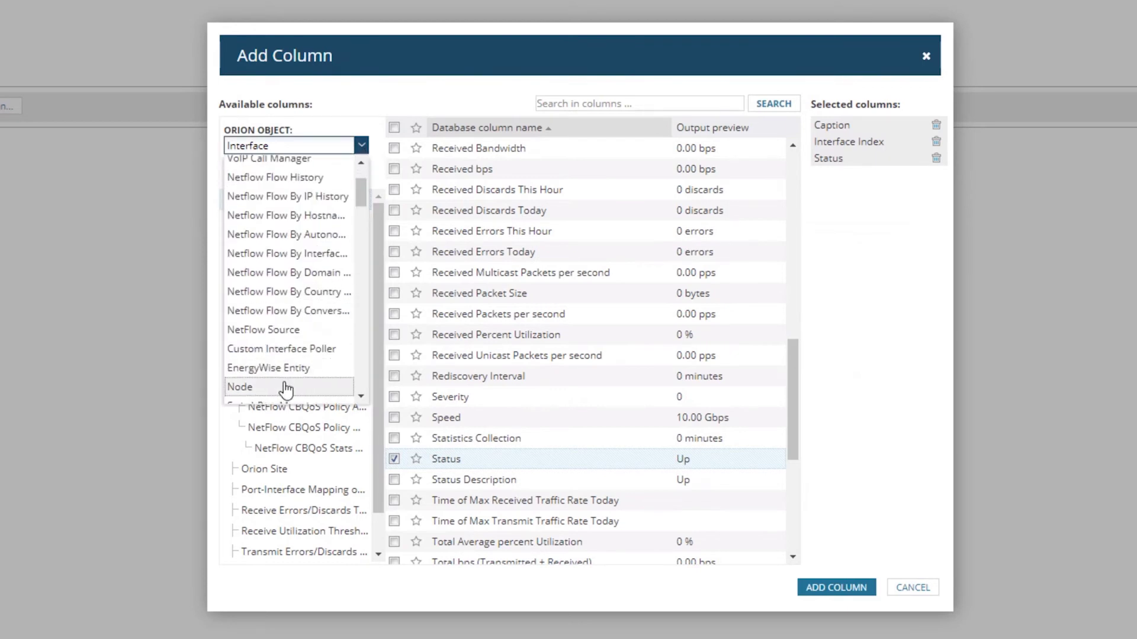
pyautogui.click(285, 388)
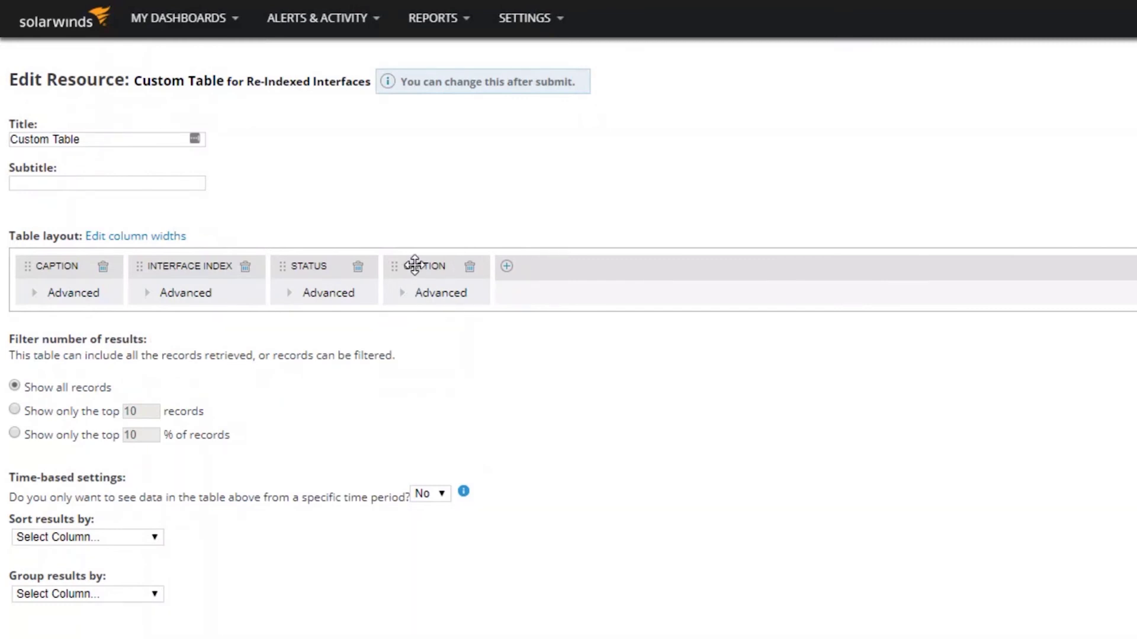
# Step: Drag the node Caption column to the first position in the table
pyautogui.moveTo(414, 266); pyautogui.dragTo(89, 268)
pyautogui.moveTo(357, 268); pyautogui.dragTo(181, 264)
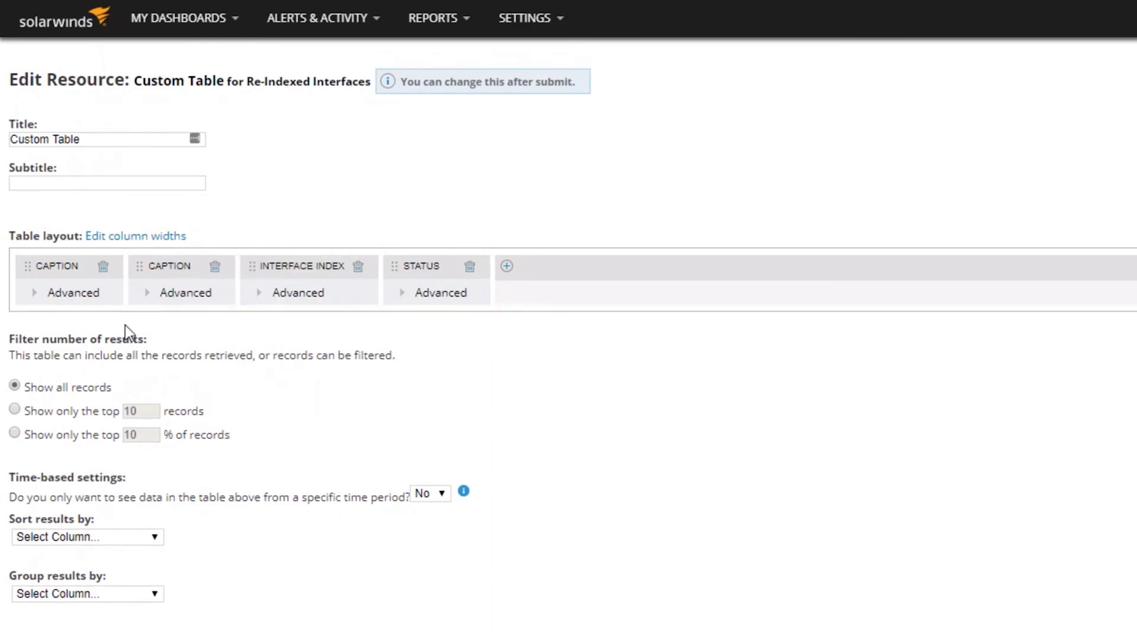
pyautogui.click(35, 294)
pyautogui.moveTo(186, 264); pyautogui.dragTo(41, 264)
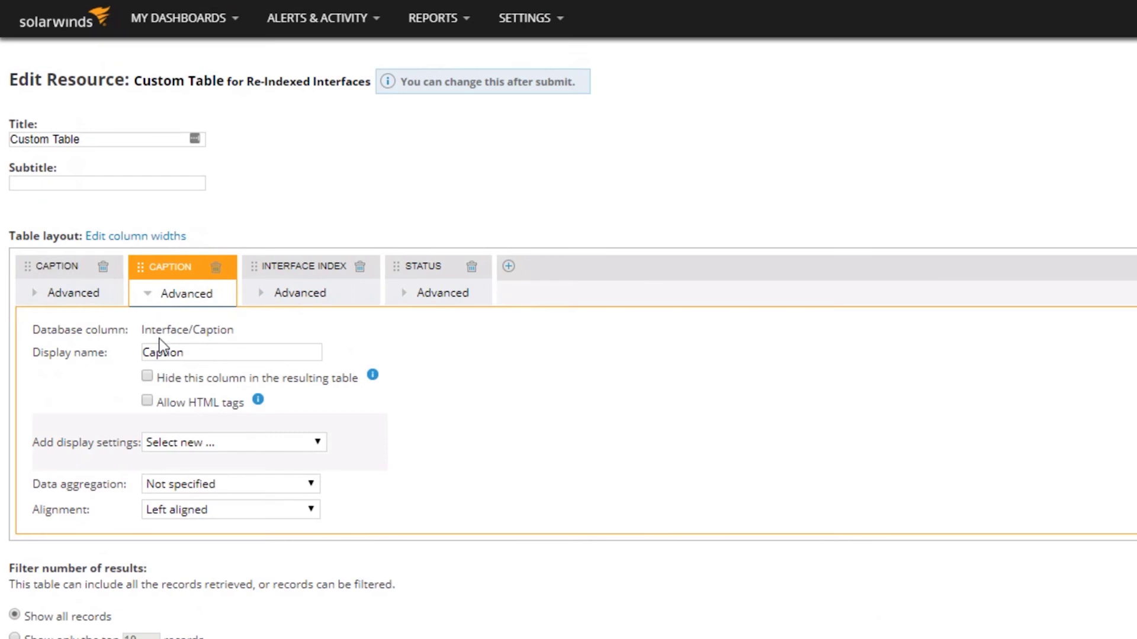
# Step: Rename the node and interface caption columns to 'Node Name' and 'Interface Name'
pyautogui.click(36, 295)
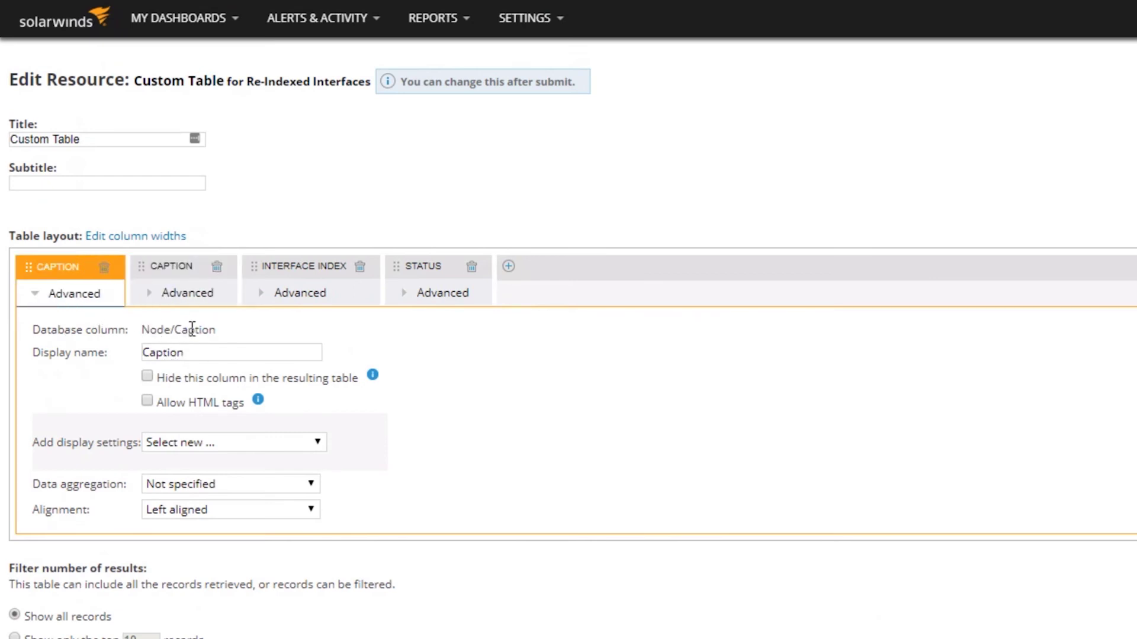
pyautogui.doubleClick(169, 354)
pyautogui.write('N')
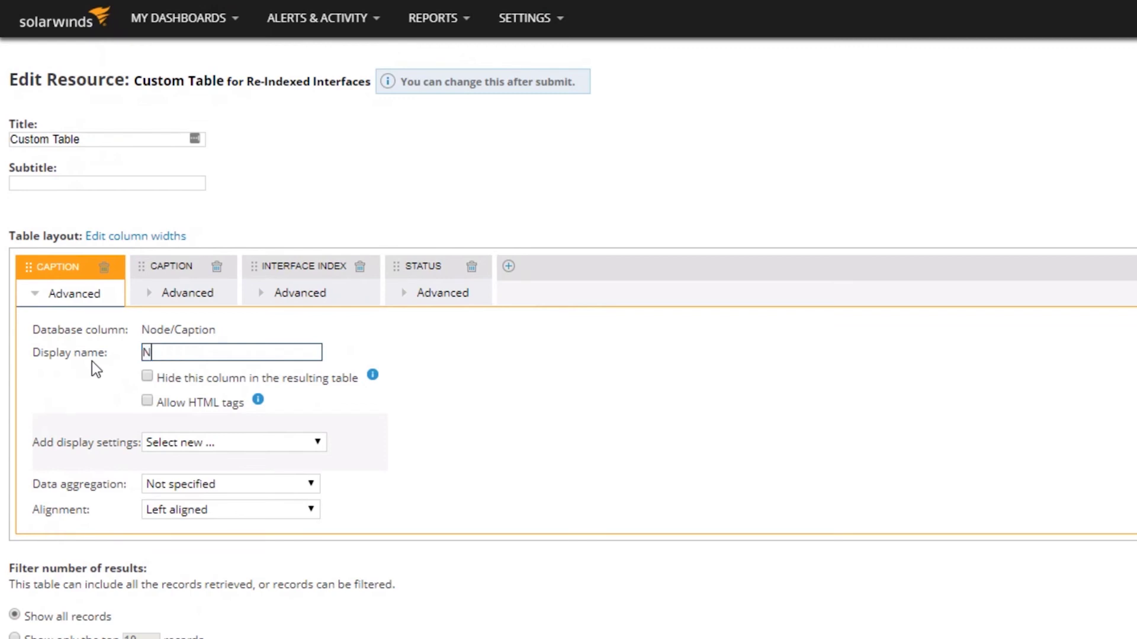
pyautogui.write('ode Name')
pyautogui.click(153, 301)
pyautogui.doubleClick(206, 349)
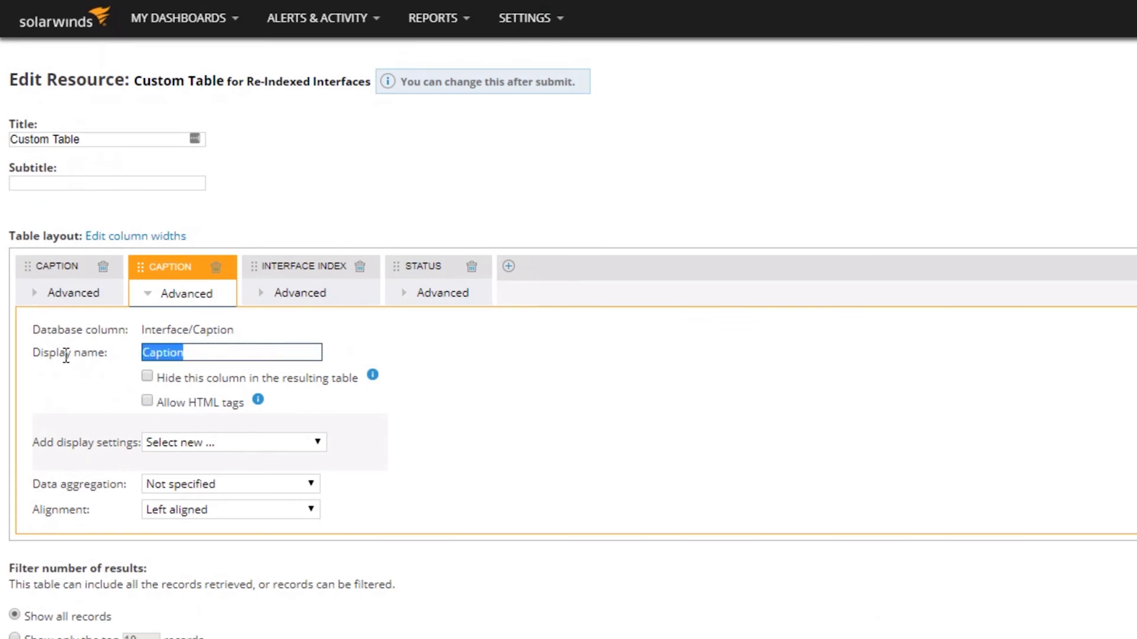
pyautogui.write('Interfac')
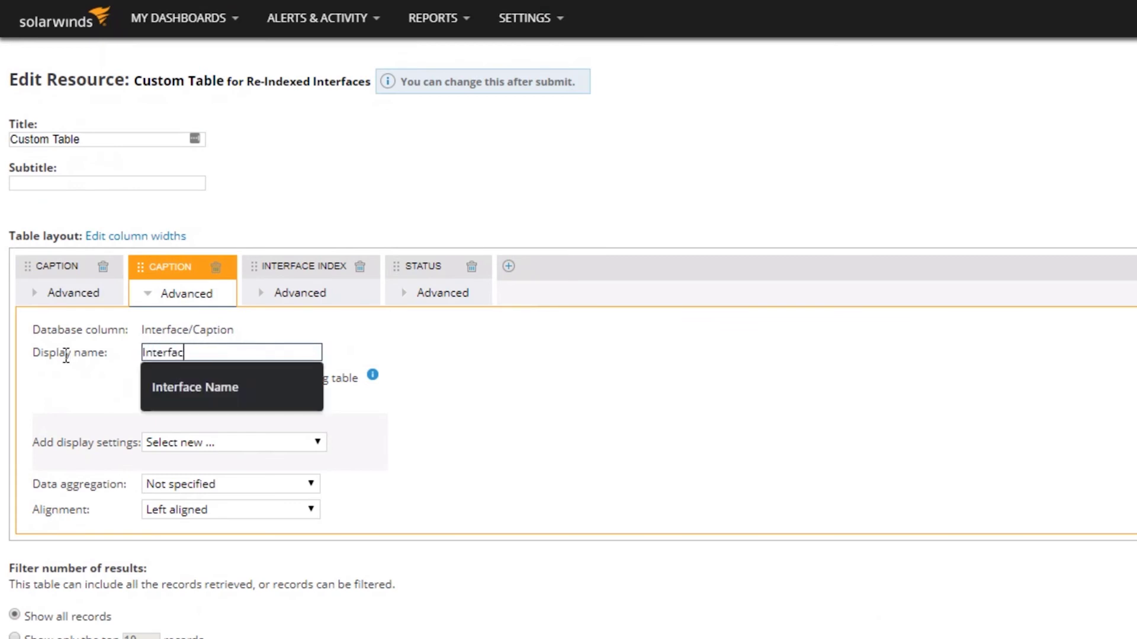
pyautogui.write('e Name')
pyautogui.click(552, 357)
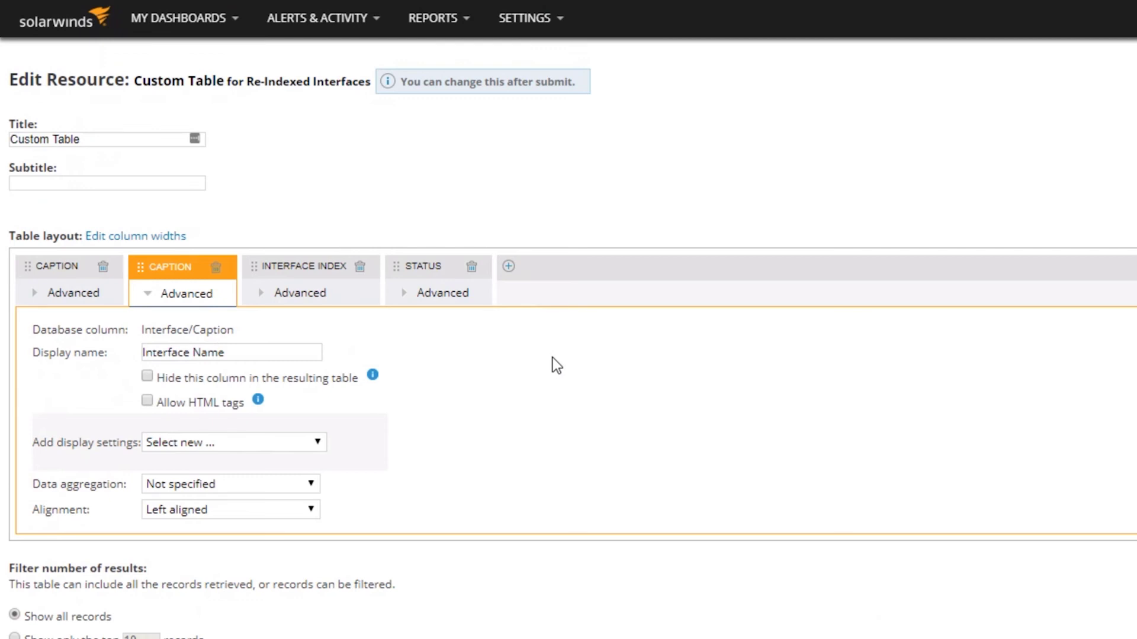
# Step: Retitle the custom table 'Re-Indexed Interfaces' and preview its node, interface, index and status rows
pyautogui.tripleClick(67, 140)
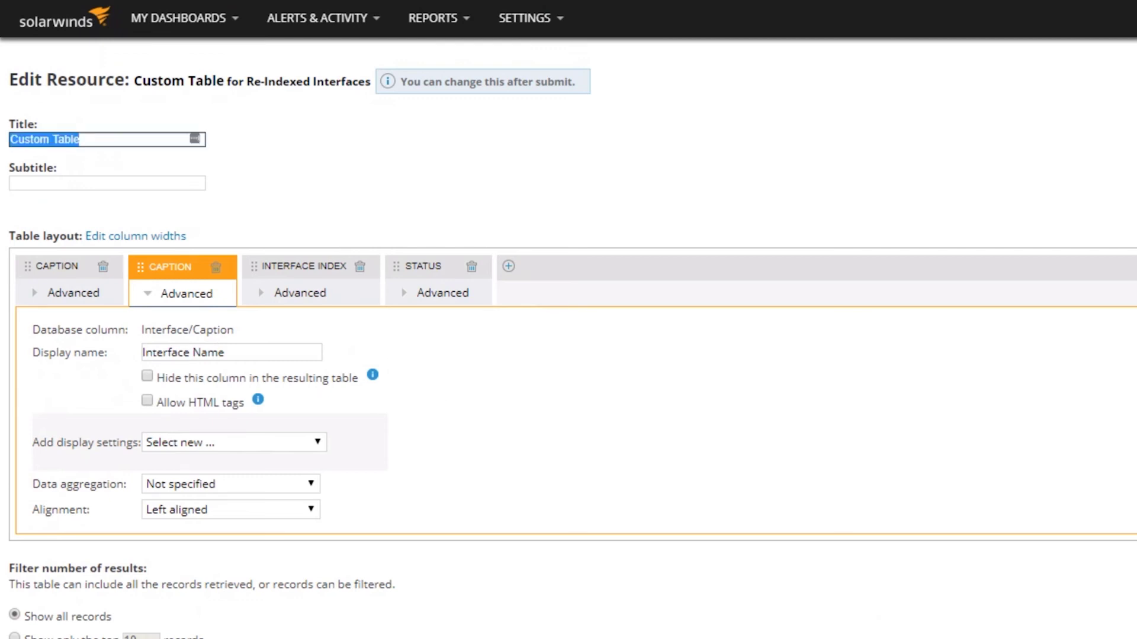
pyautogui.write('Re-Indexed Interfaces')
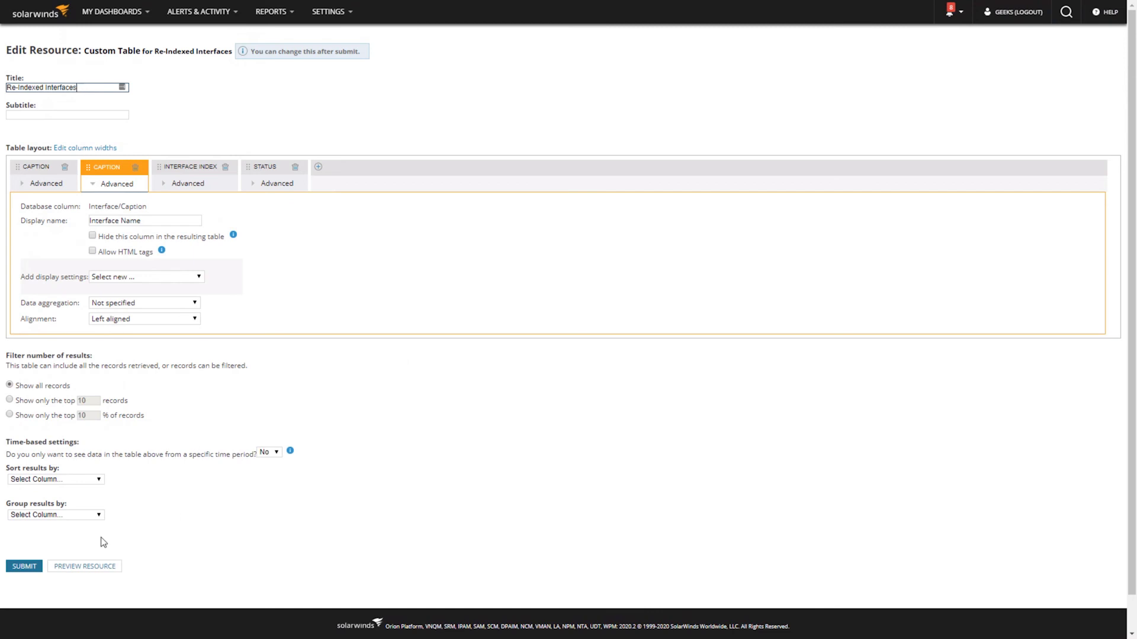
pyautogui.click(85, 568)
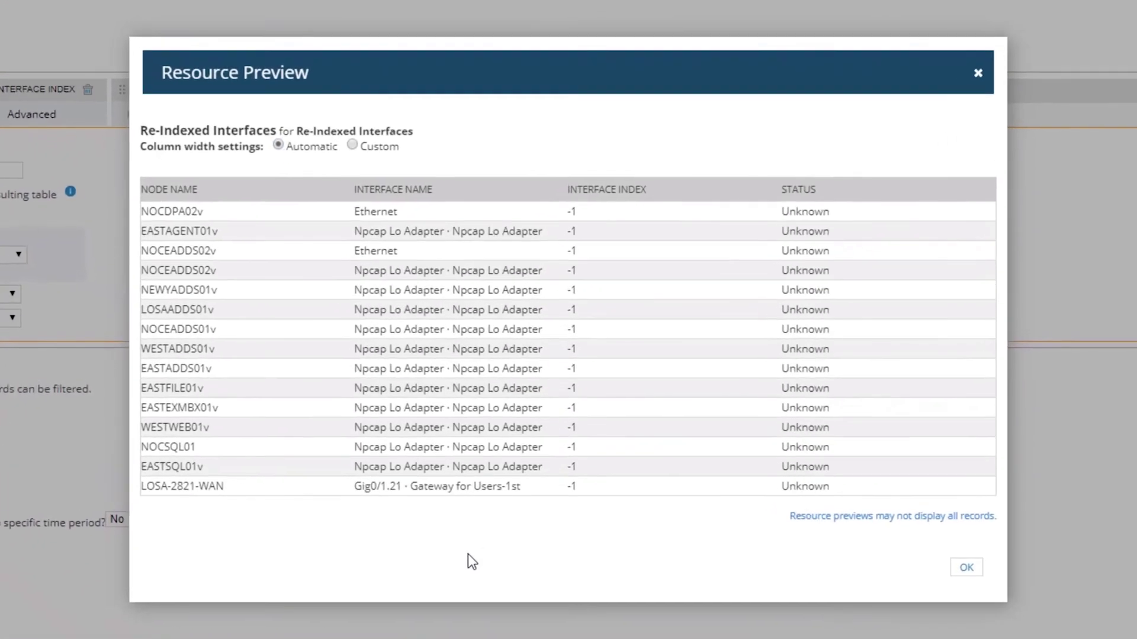
pyautogui.click(980, 577)
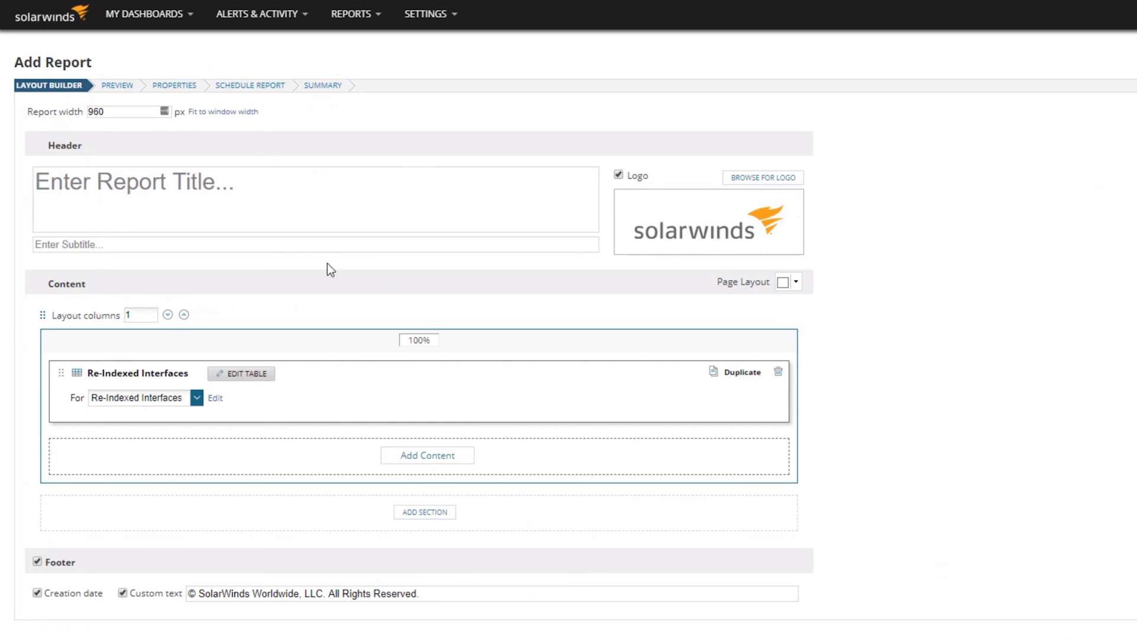
# Step: Enter 'Re-Indexed Interfaces' as the report's header title
pyautogui.click(321, 207)
pyautogui.write('R')
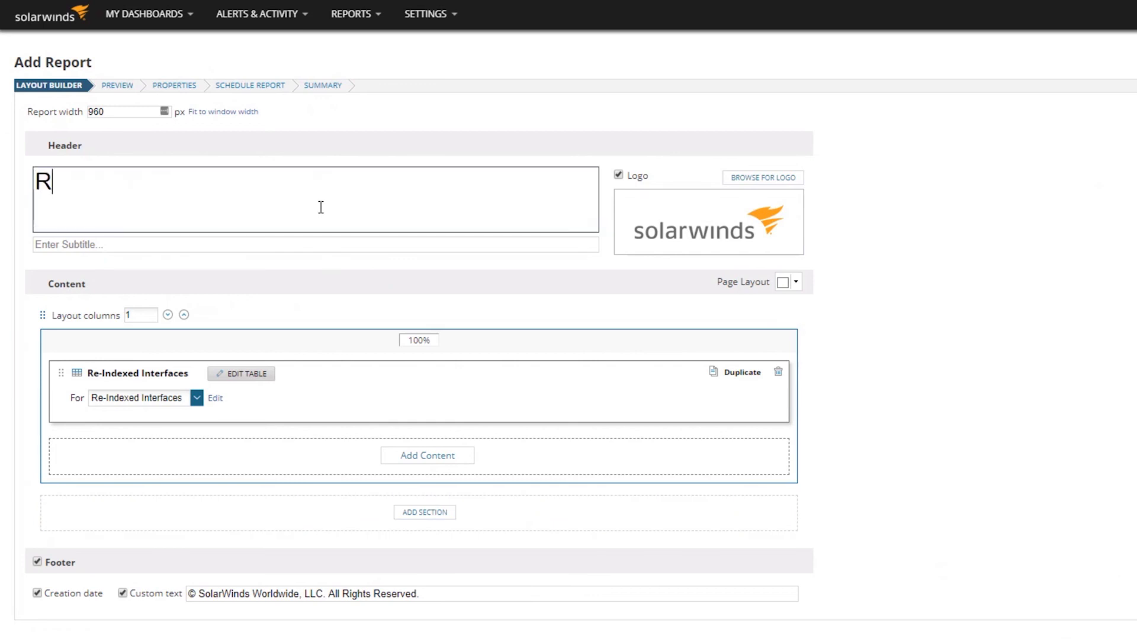
pyautogui.write('e-Indexed Inte')
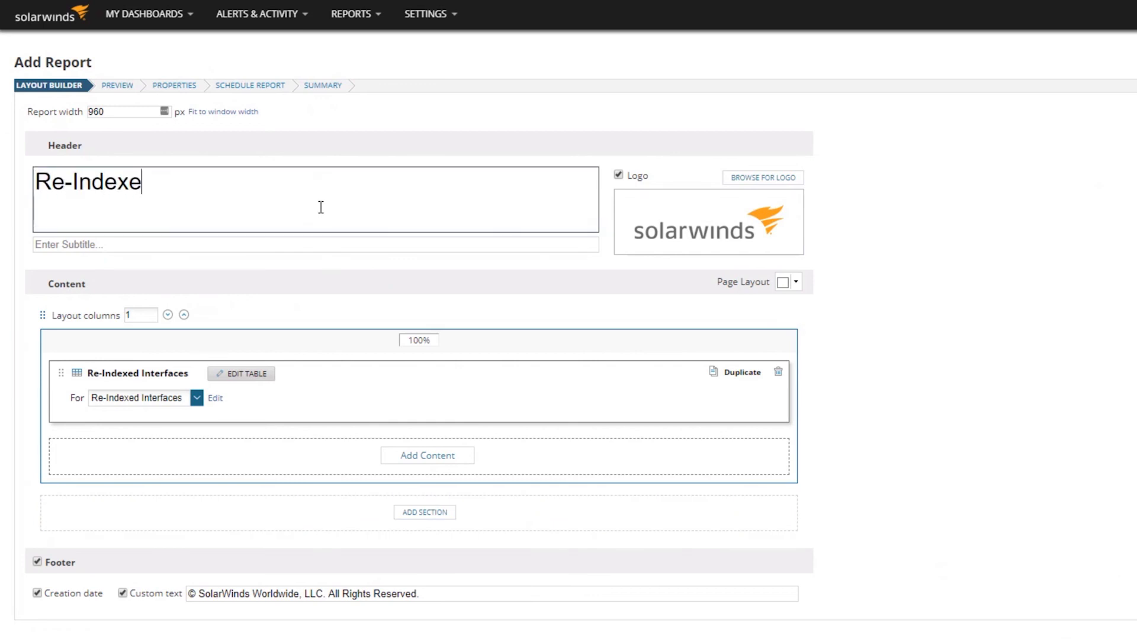
pyautogui.write('rfaces')
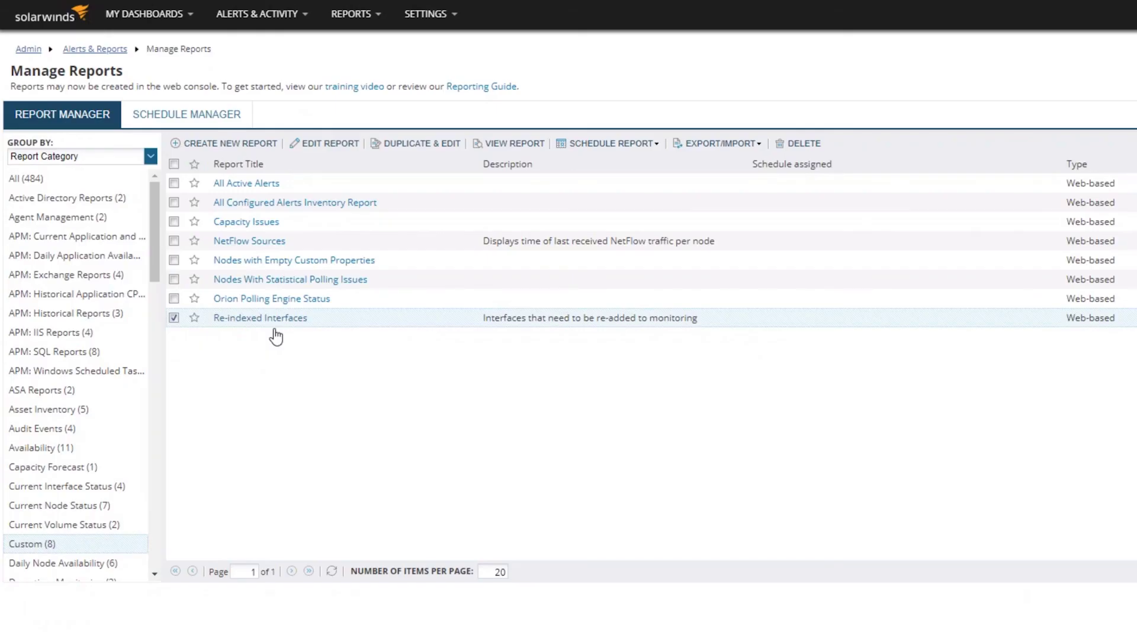
# Step: Open the Re-indexed Interfaces report and review its rows of index -1 interfaces with Unknown status
pyautogui.click(275, 320)
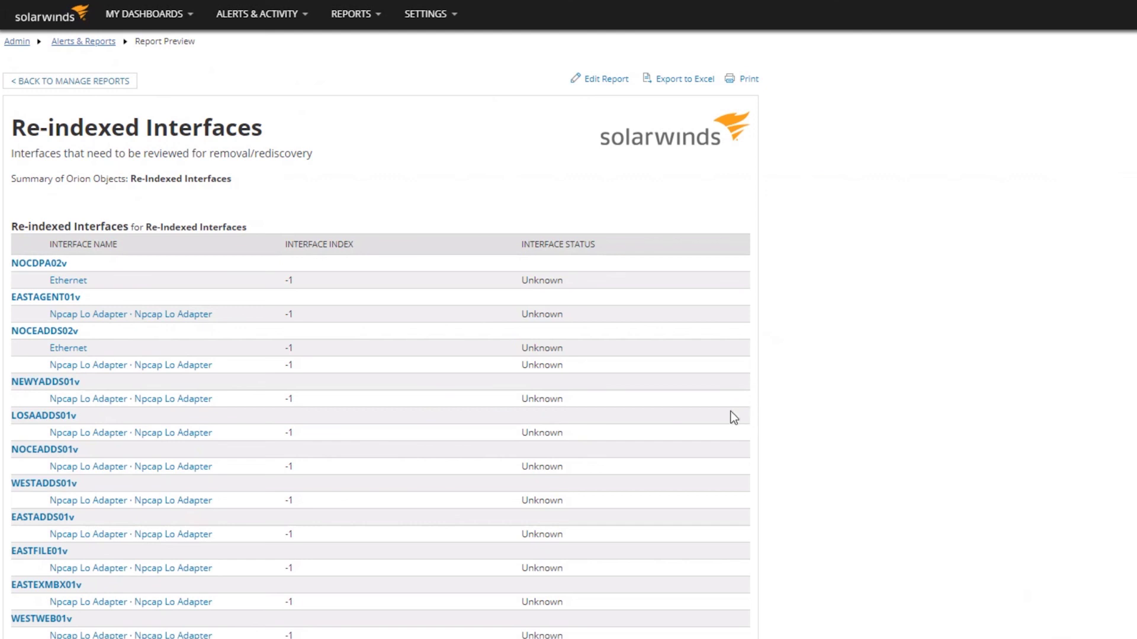
pyautogui.scroll(-8, 689, 407)
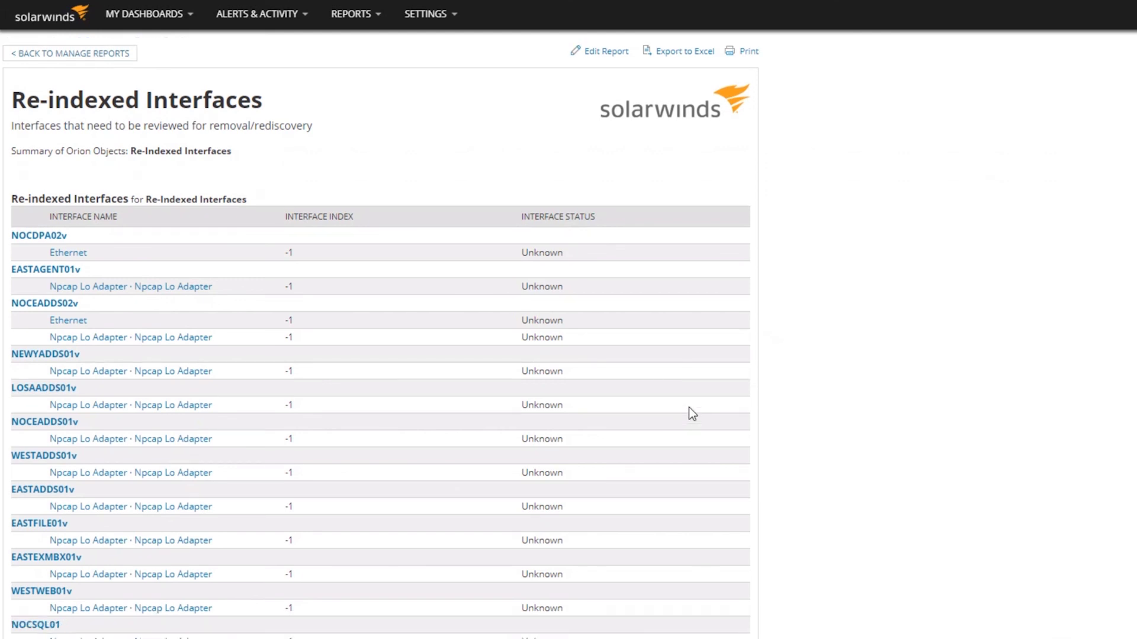
pyautogui.scroll(-5, 690, 408)
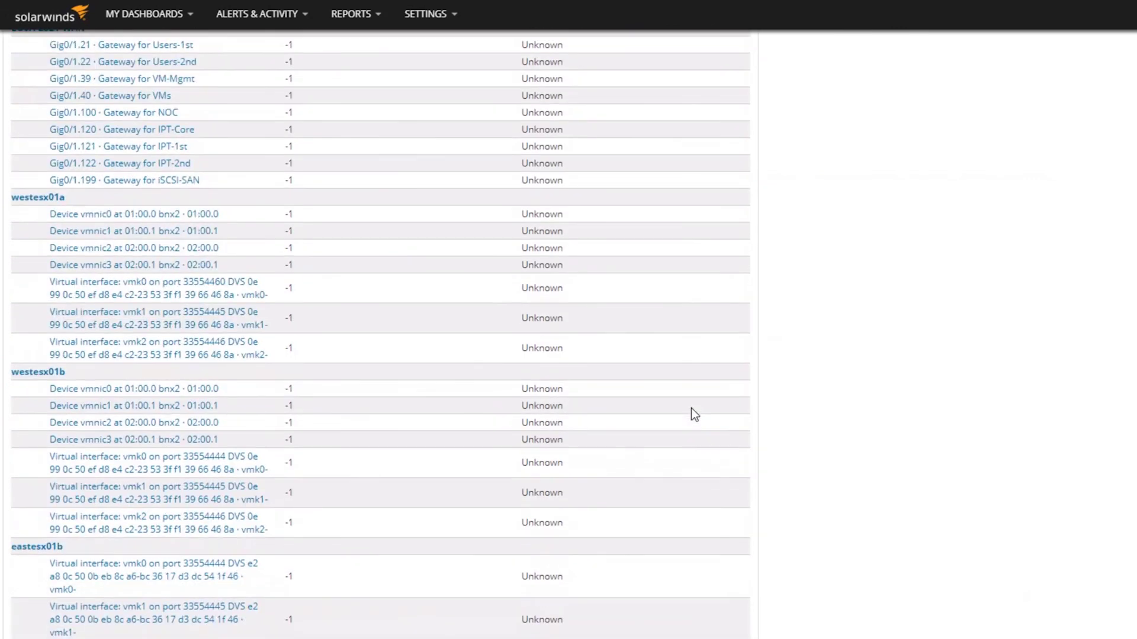
pyautogui.scroll(3, 709, 404)
pyautogui.scroll(9, 709, 403)
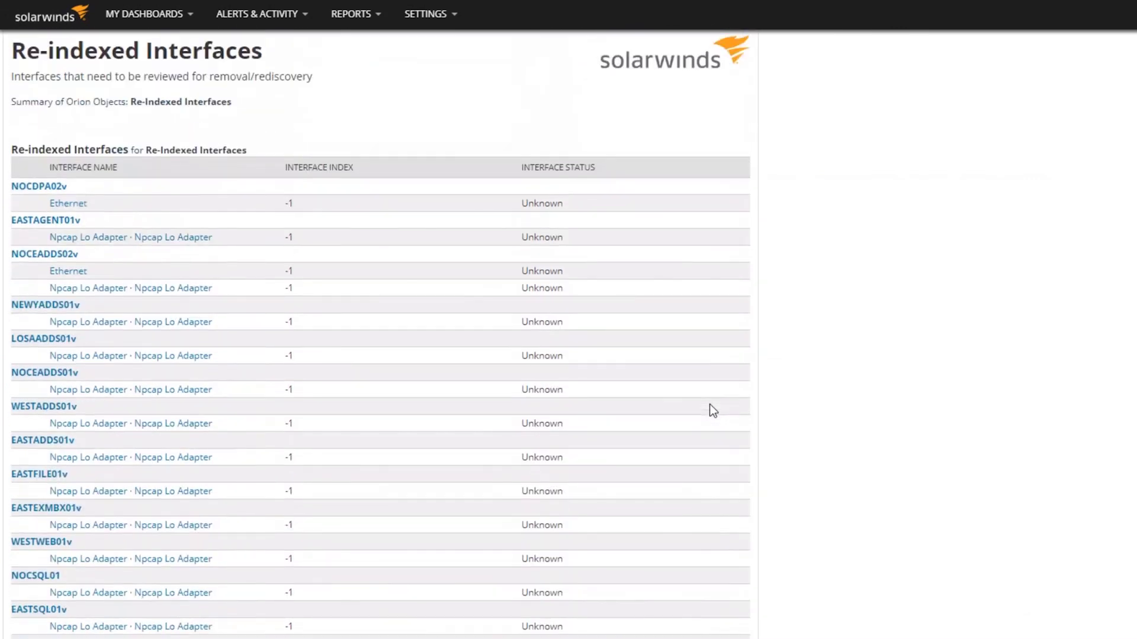